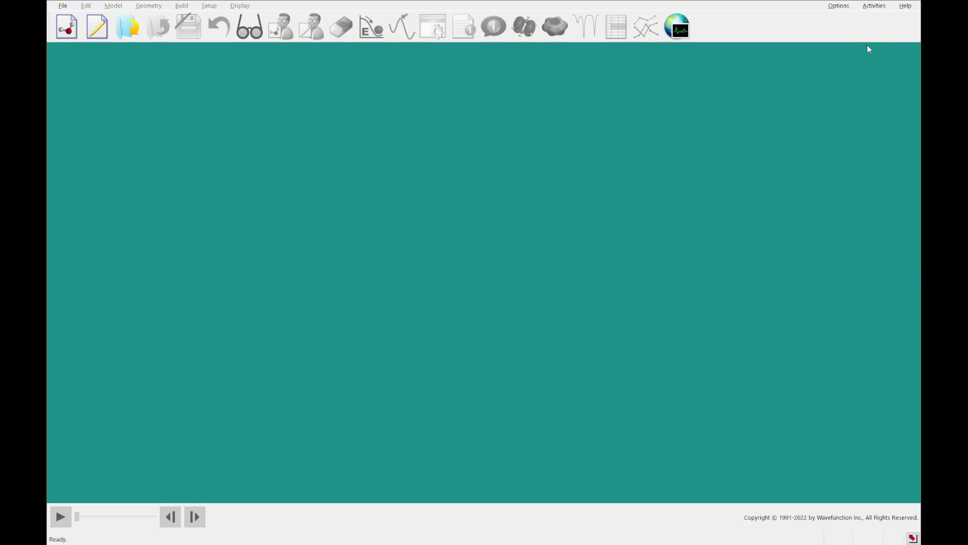
# Browse and close the tutorials, then open a new molecule document with sp³ carbon selected
pyautogui.click(875, 11)
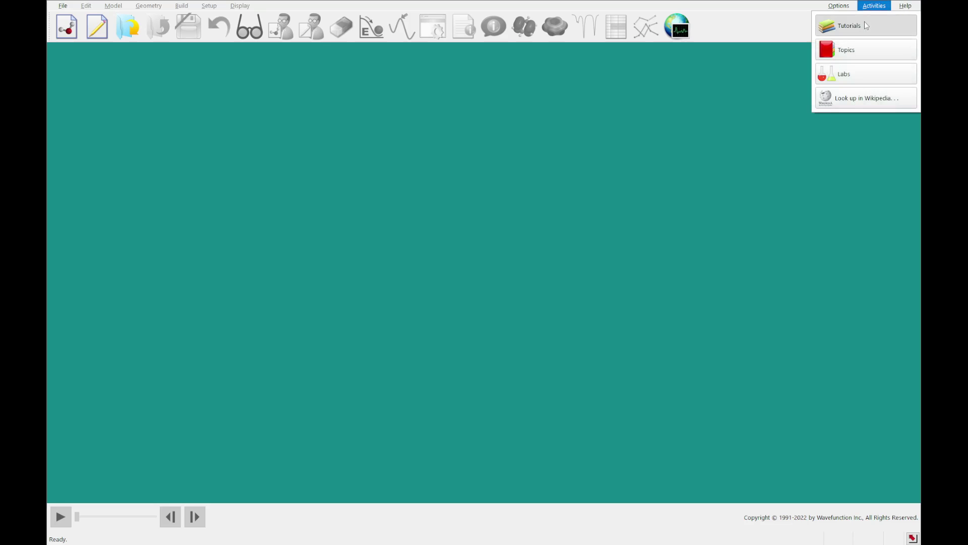
pyautogui.click(864, 21)
pyautogui.scroll(-1, 519, 309)
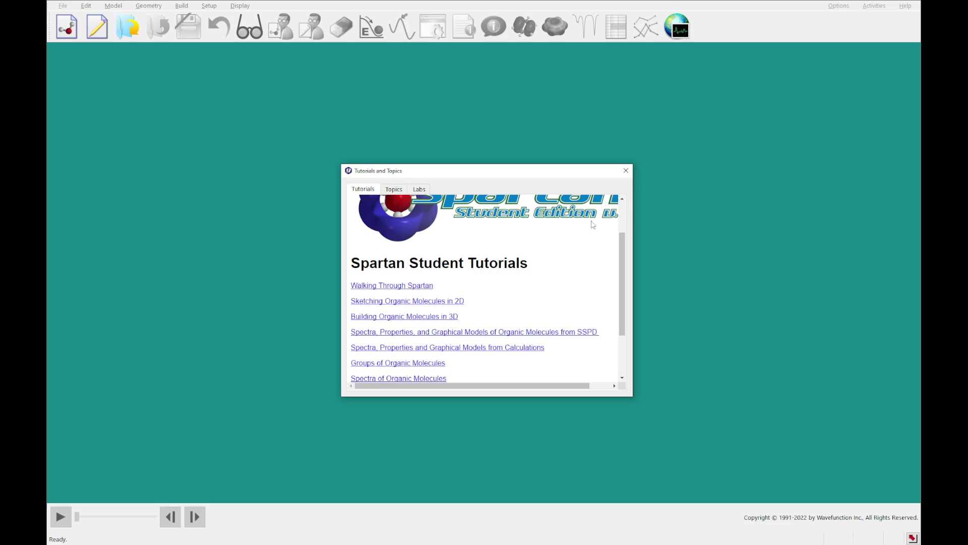
pyautogui.click(626, 171)
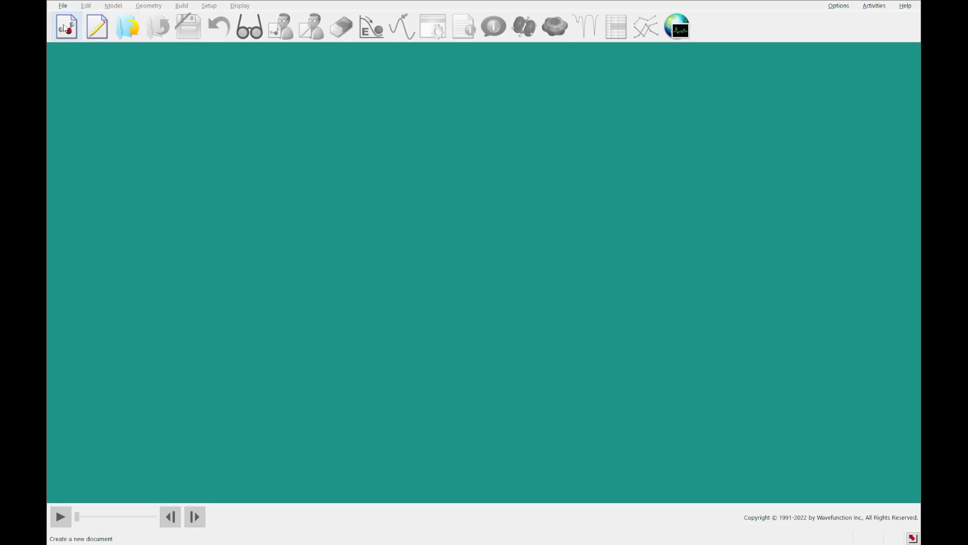
pyautogui.click(66, 28)
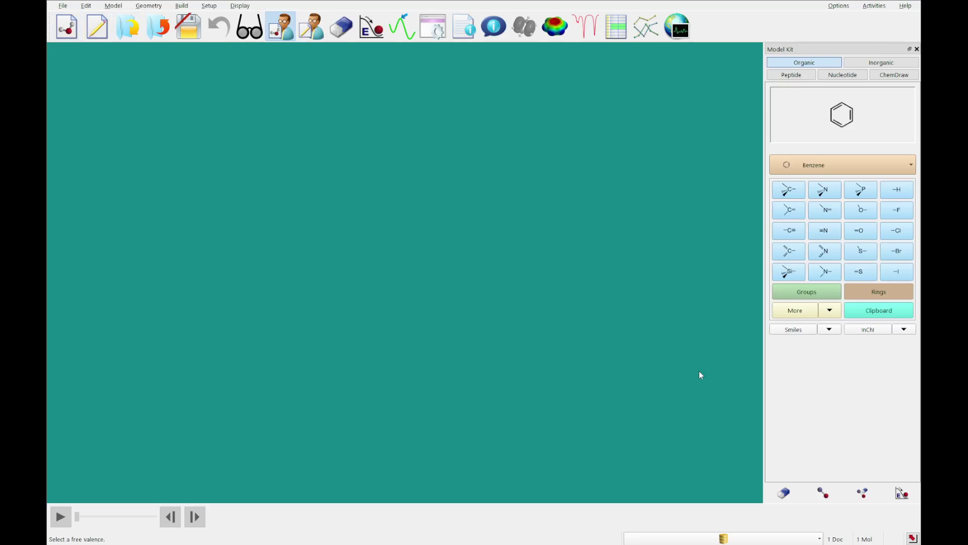
pyautogui.click(790, 188)
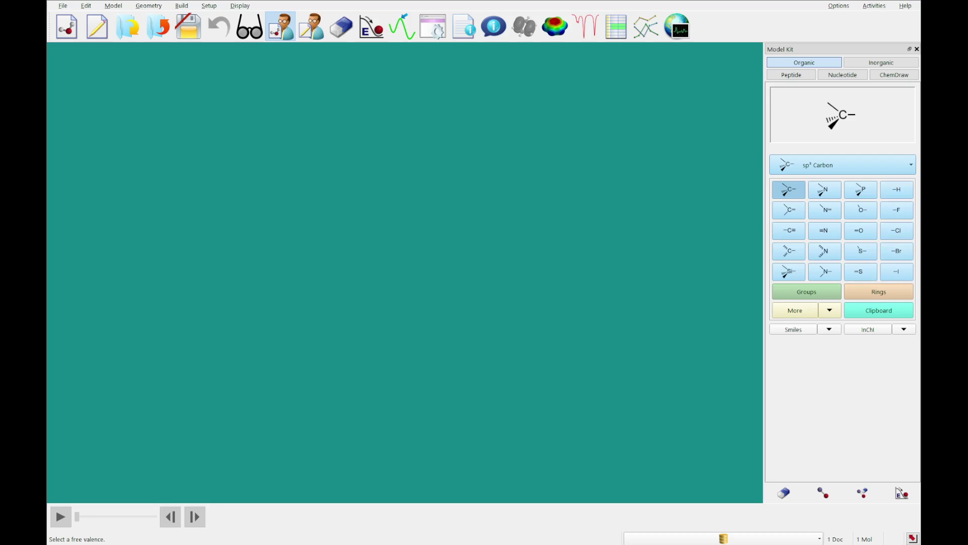
# Select the Alkenyl group and place a trial ethylene, turning it to another angle
pyautogui.click(781, 298)
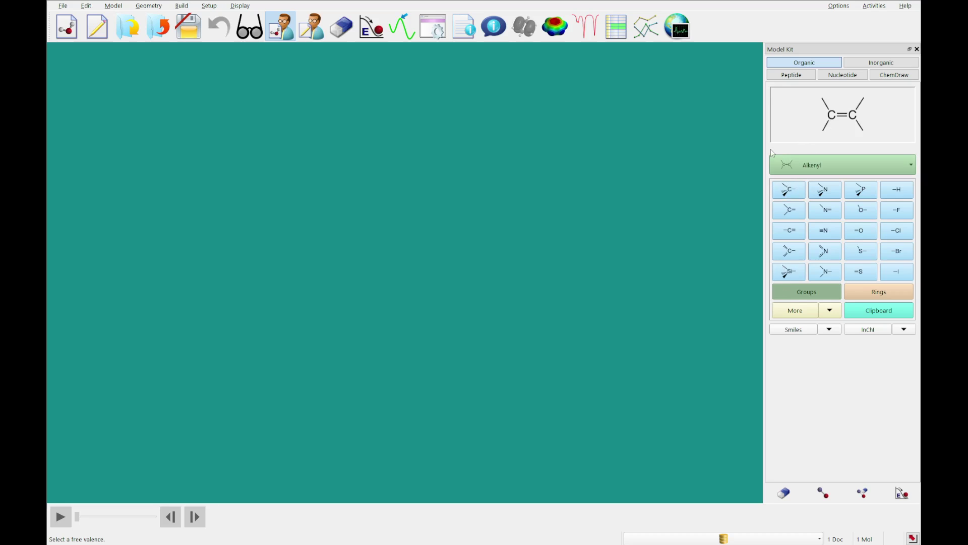
pyautogui.click(795, 163)
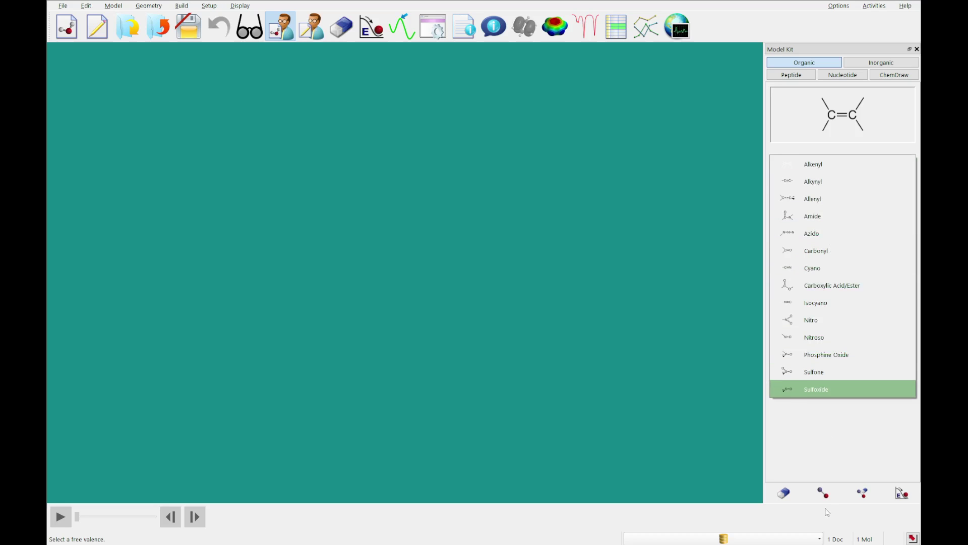
pyautogui.click(434, 208)
pyautogui.click(435, 278)
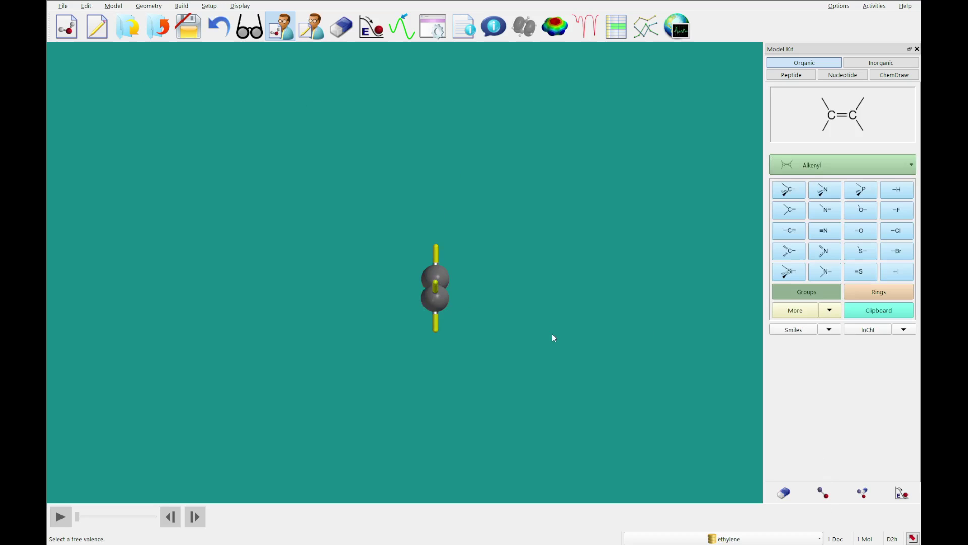
pyautogui.moveTo(552, 334)
pyautogui.mouseDown()
pyautogui.moveTo(447, 322)
pyautogui.moveTo(569, 334)
pyautogui.moveTo(549, 341)
pyautogui.mouseUp()
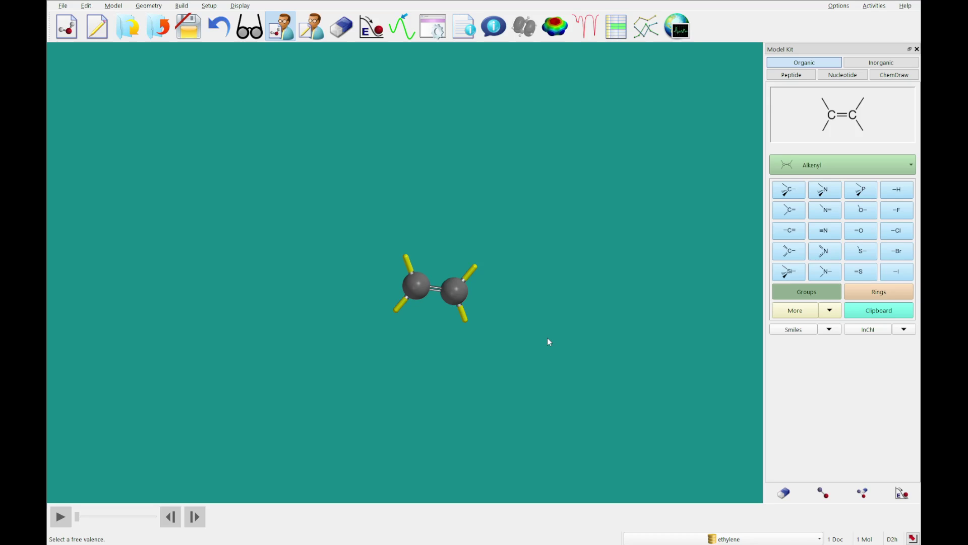
# Undo the trial ethylene and keep Benzene as the chosen ring fragment
pyautogui.click(221, 32)
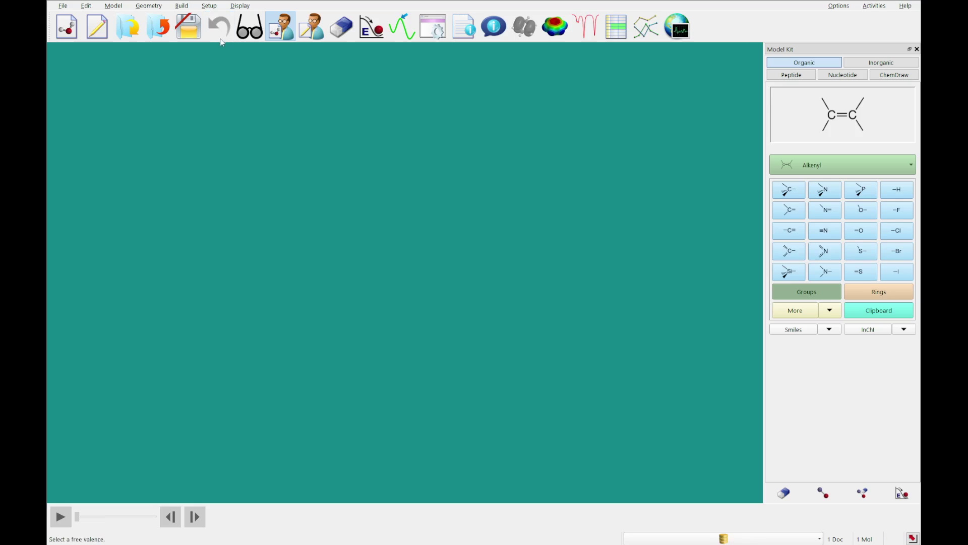
pyautogui.click(863, 292)
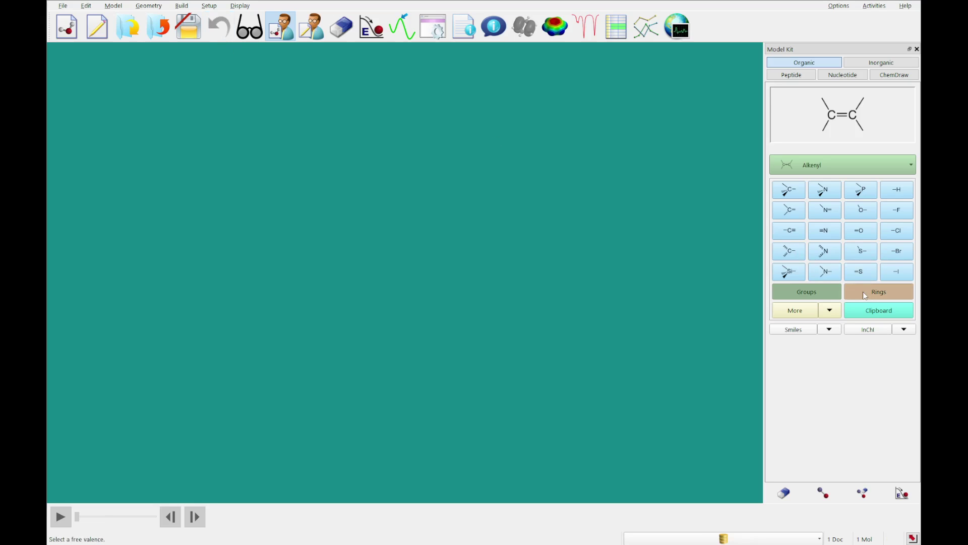
pyautogui.click(836, 166)
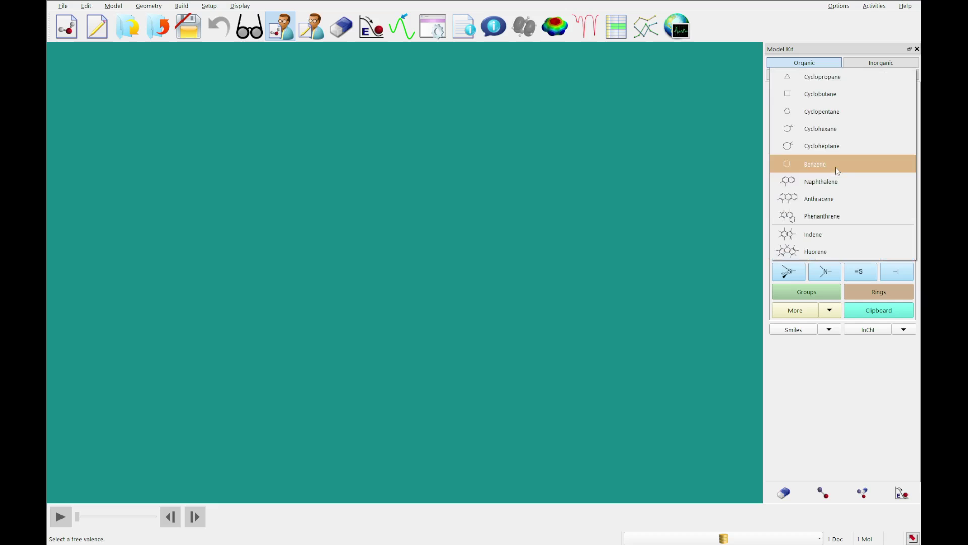
pyautogui.click(837, 167)
pyautogui.click(837, 168)
pyautogui.click(825, 165)
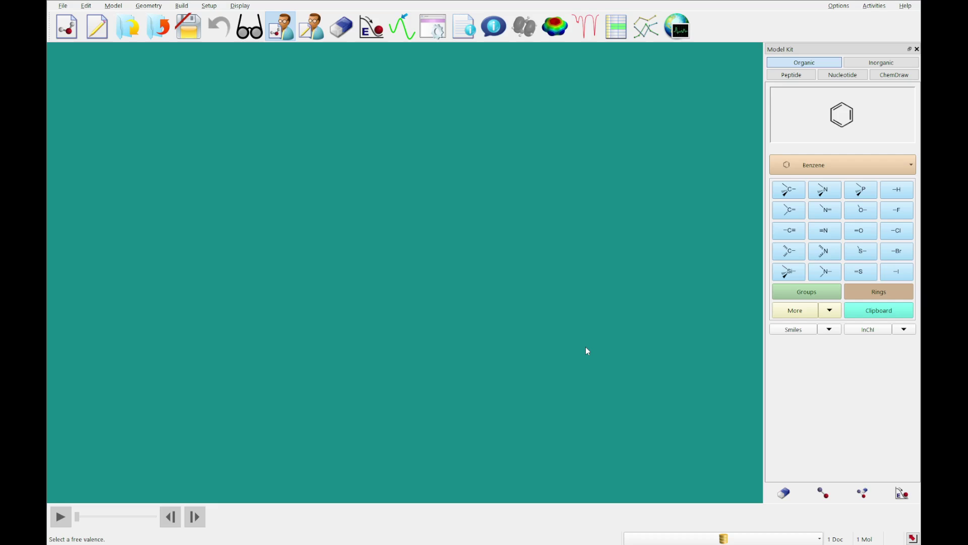
# Build ethylene from two bonded sp² carbons, turning it diagonally
pyautogui.click(802, 209)
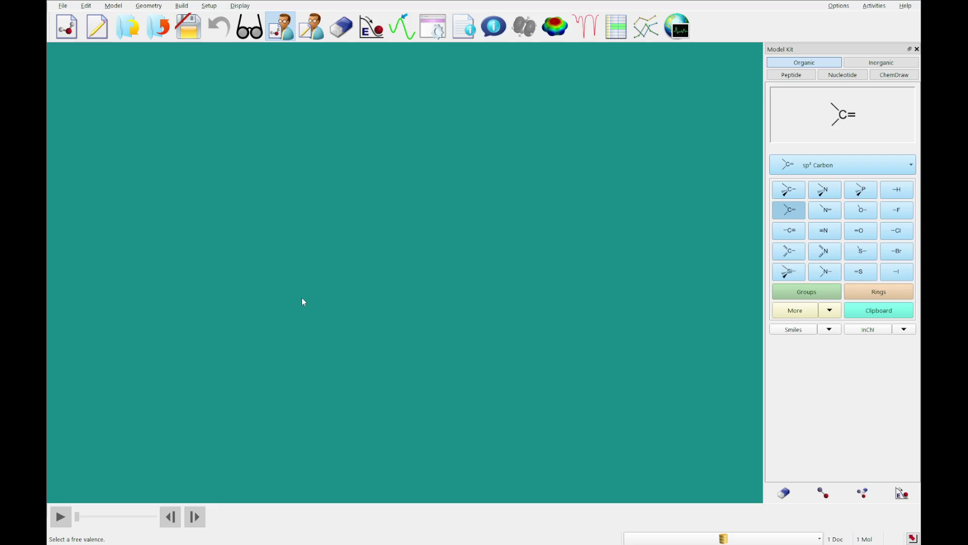
pyautogui.click(361, 263)
pyautogui.moveTo(568, 322); pyautogui.dragTo(457, 254)
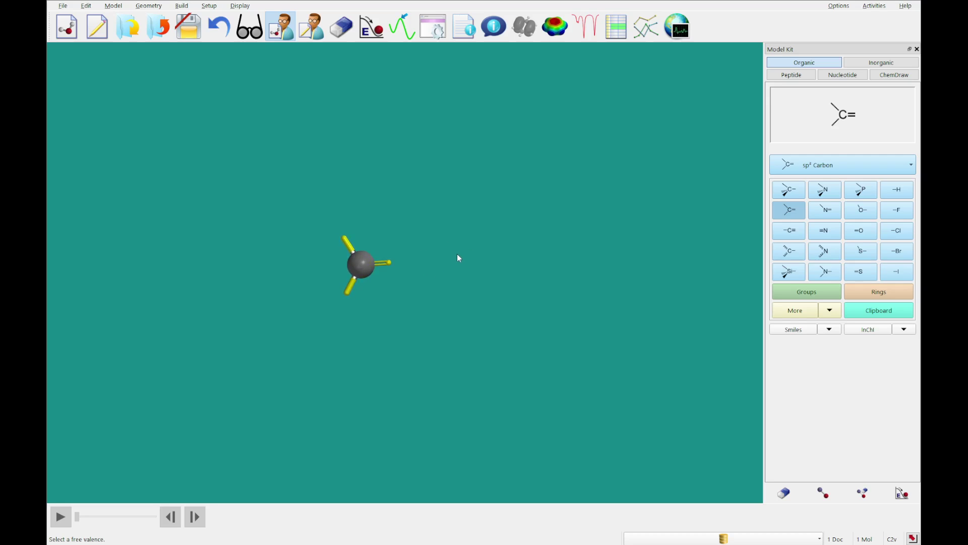
pyautogui.click(388, 264)
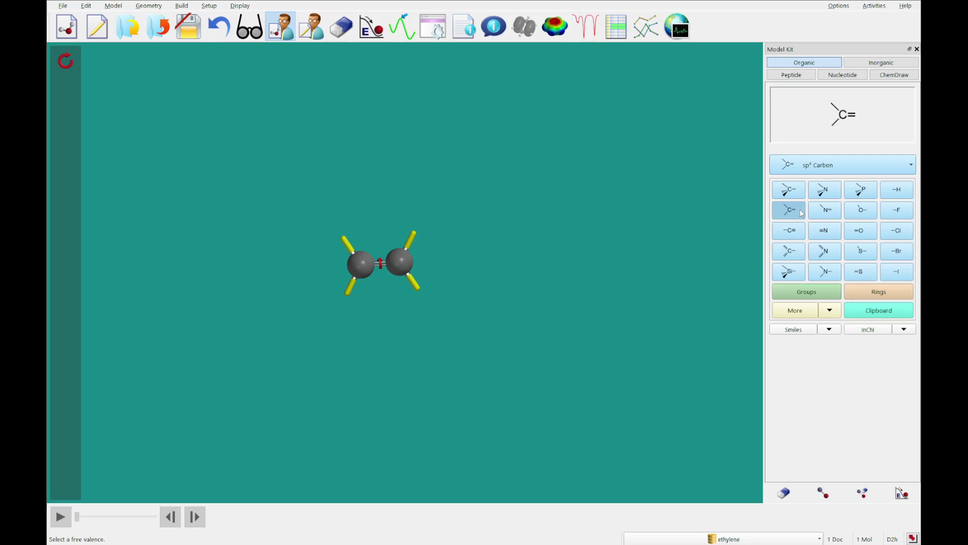
# Add an sp carbon and sp nitrogen to complete acrylonitrile, then view and rotate it
pyautogui.click(796, 238)
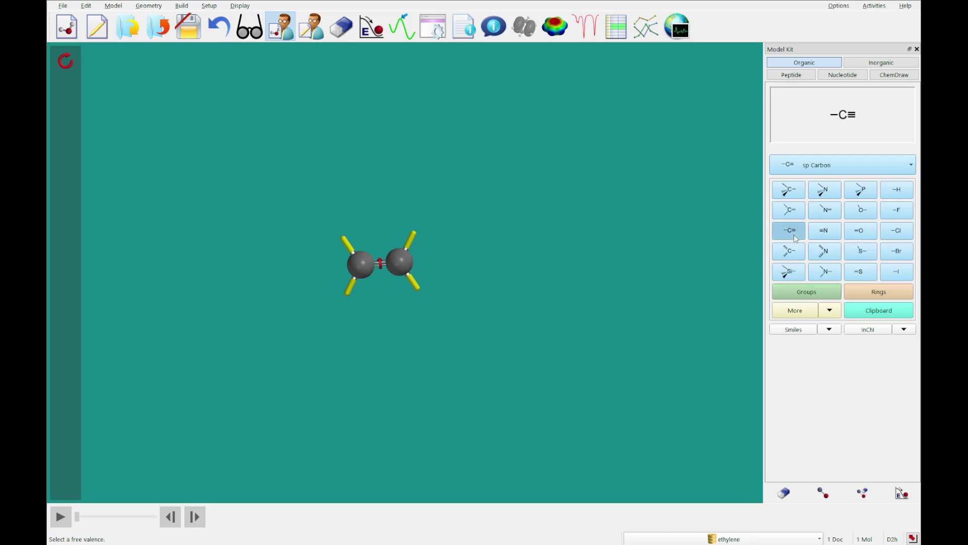
pyautogui.click(415, 235)
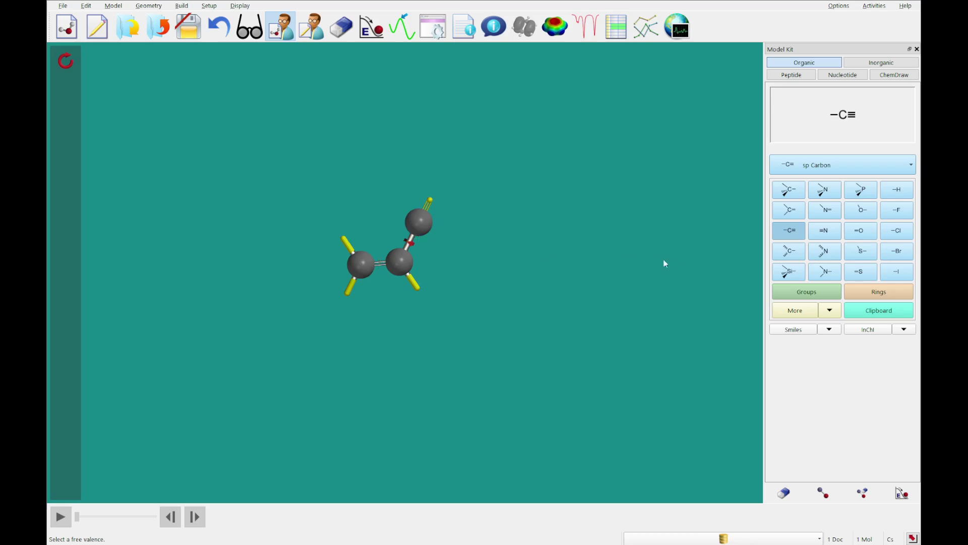
pyautogui.click(823, 231)
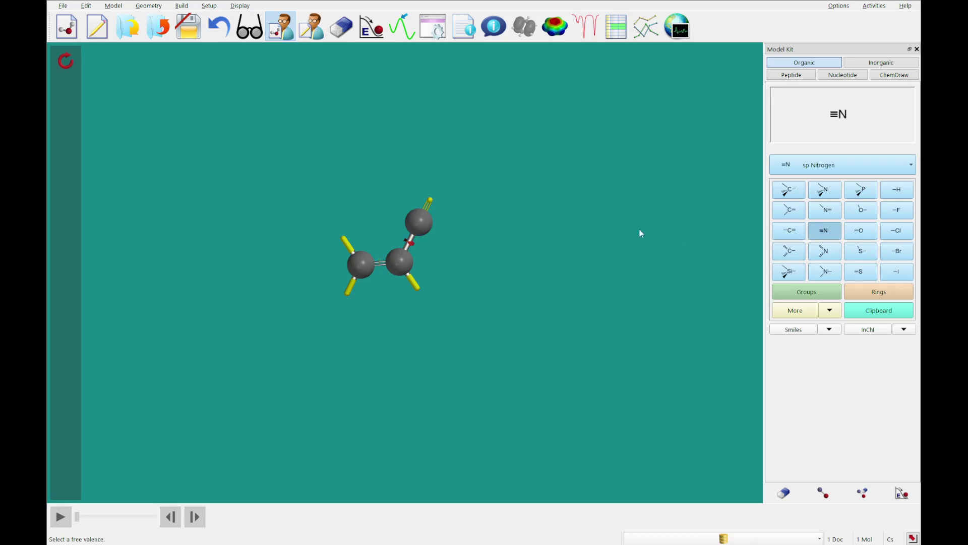
pyautogui.click(430, 200)
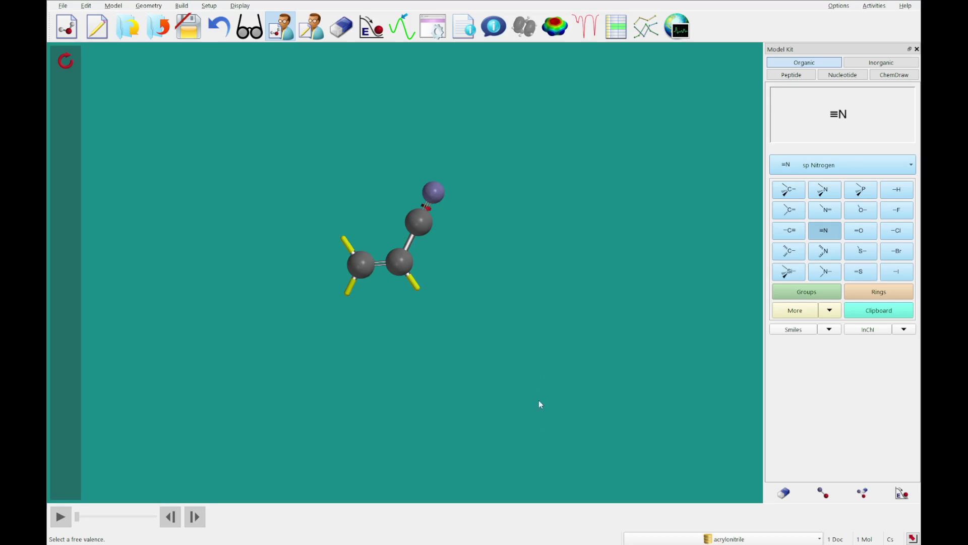
pyautogui.moveTo(540, 426); pyautogui.dragTo(394, 419)
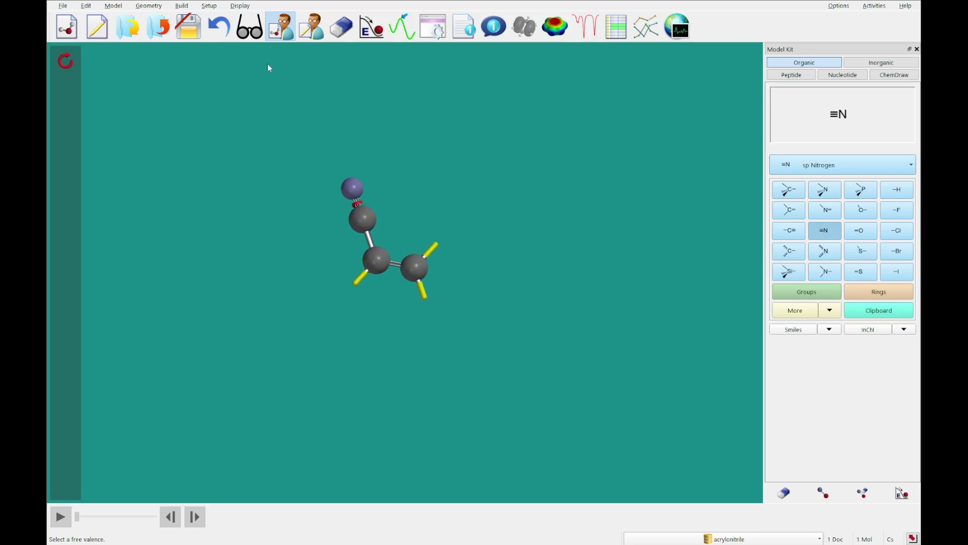
pyautogui.click(249, 35)
pyautogui.moveTo(666, 333); pyautogui.dragTo(510, 333)
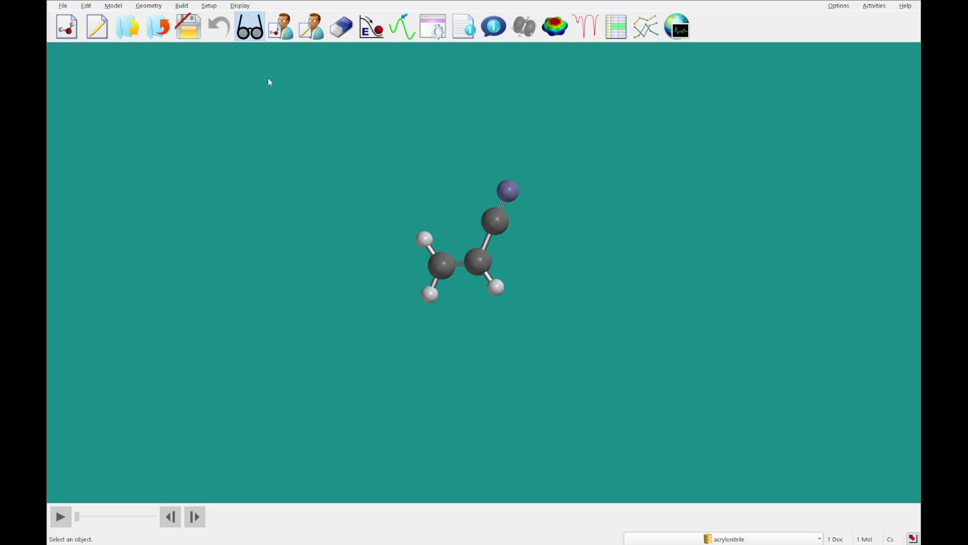
# Close the acrylonitrile document without saving and start a new molecule document
pyautogui.click(158, 27)
pyautogui.click(517, 283)
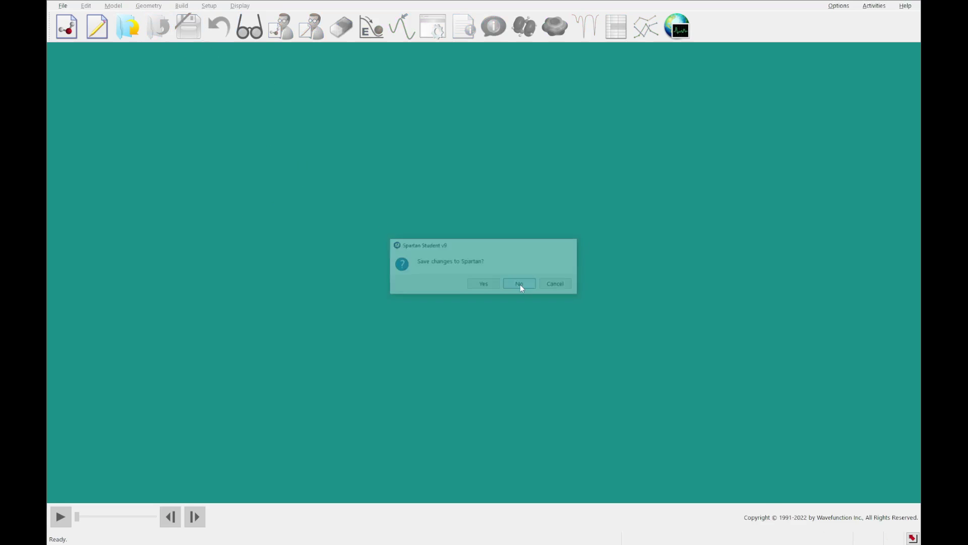
pyautogui.click(67, 27)
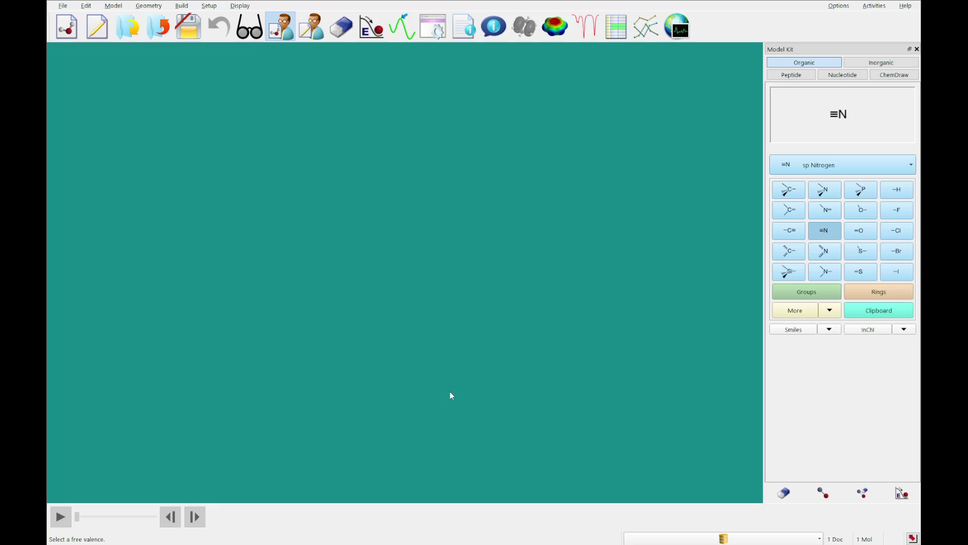
# Place a Cyclohexane ring in the workspace and rotate it in 3D
pyautogui.click(860, 292)
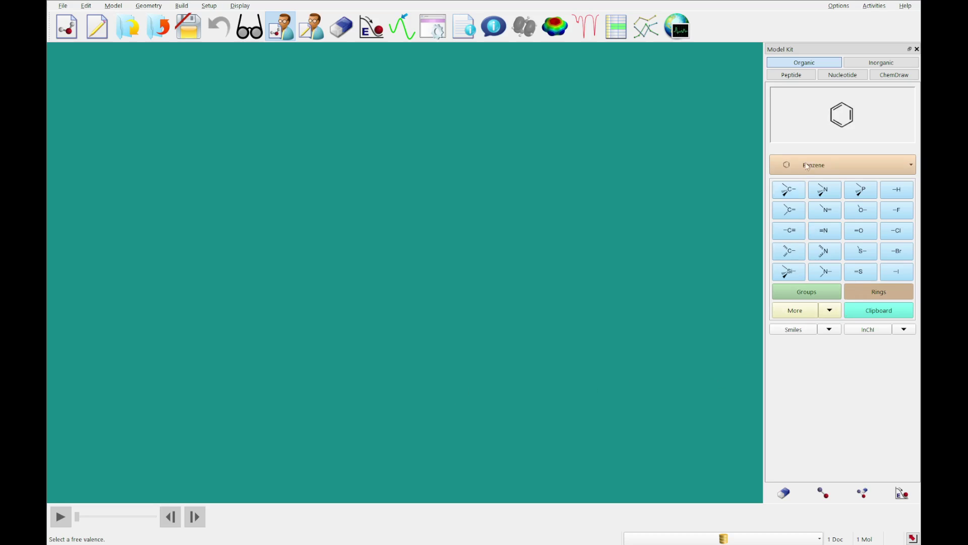
pyautogui.click(822, 166)
pyautogui.click(823, 165)
pyautogui.click(822, 166)
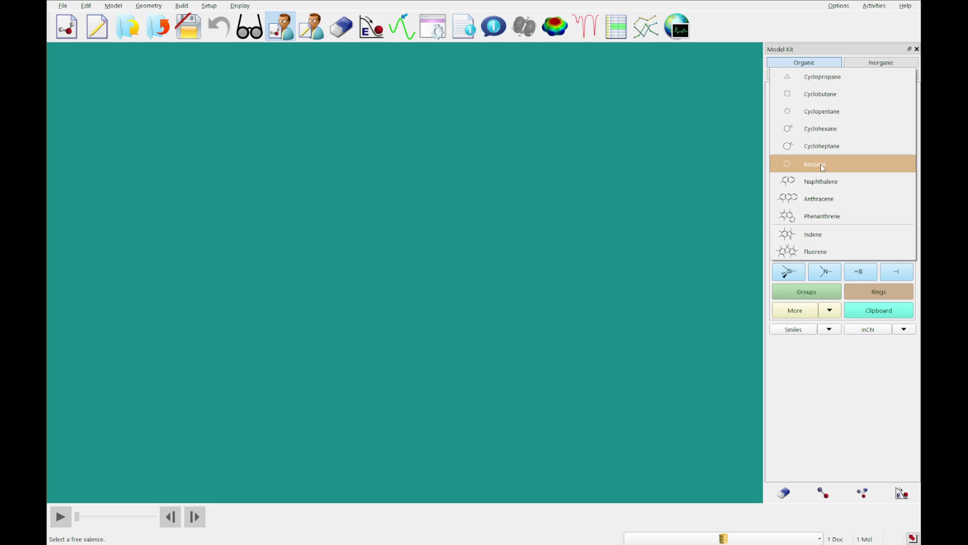
pyautogui.click(826, 133)
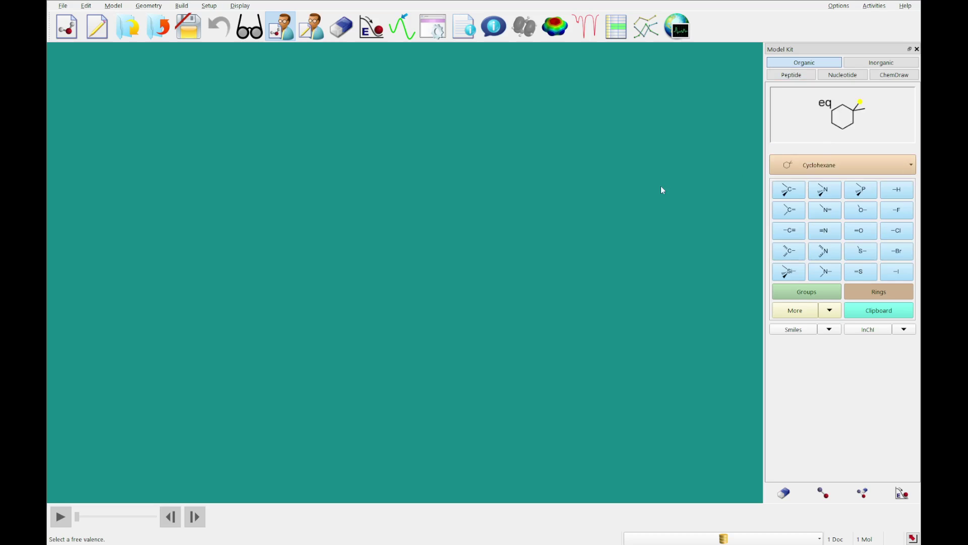
pyautogui.click(411, 237)
pyautogui.moveTo(523, 348); pyautogui.dragTo(496, 316)
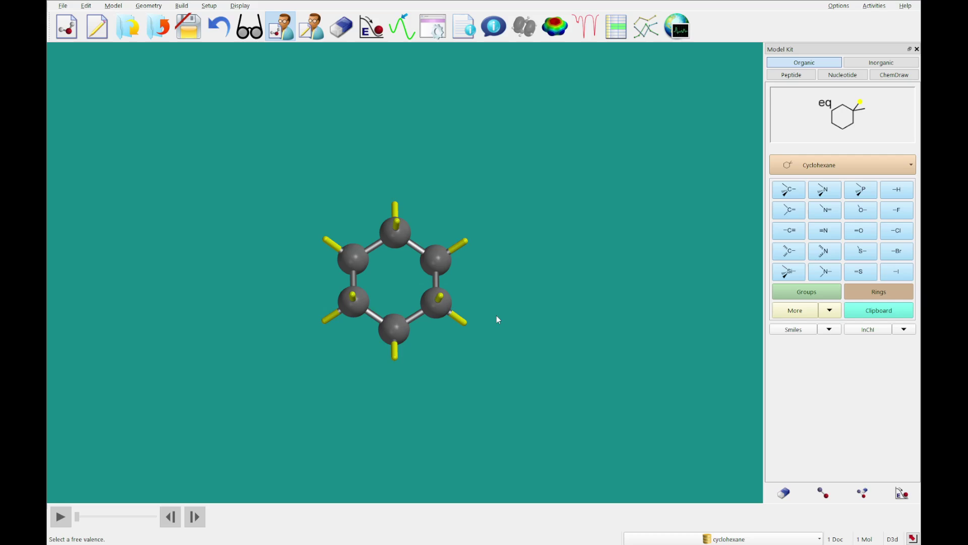
# Turn the top ring carbon into a C=O carbonyl, minimize, and view the cyclohexanone
pyautogui.click(794, 217)
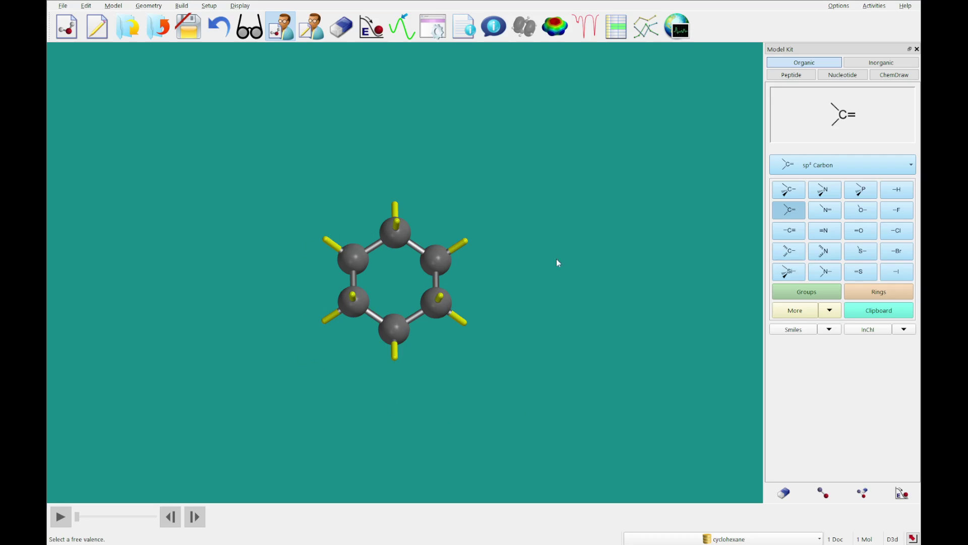
pyautogui.click(398, 246)
pyautogui.click(867, 234)
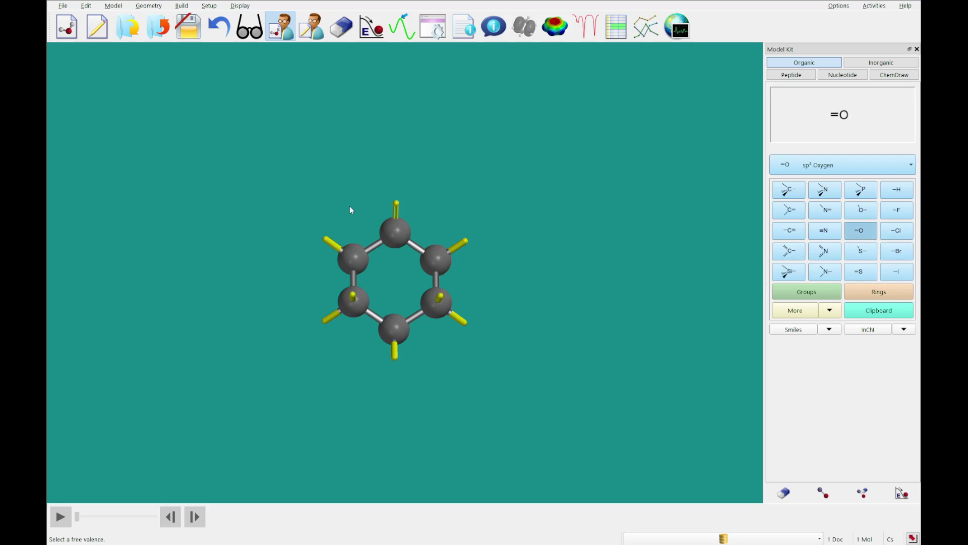
pyautogui.click(397, 202)
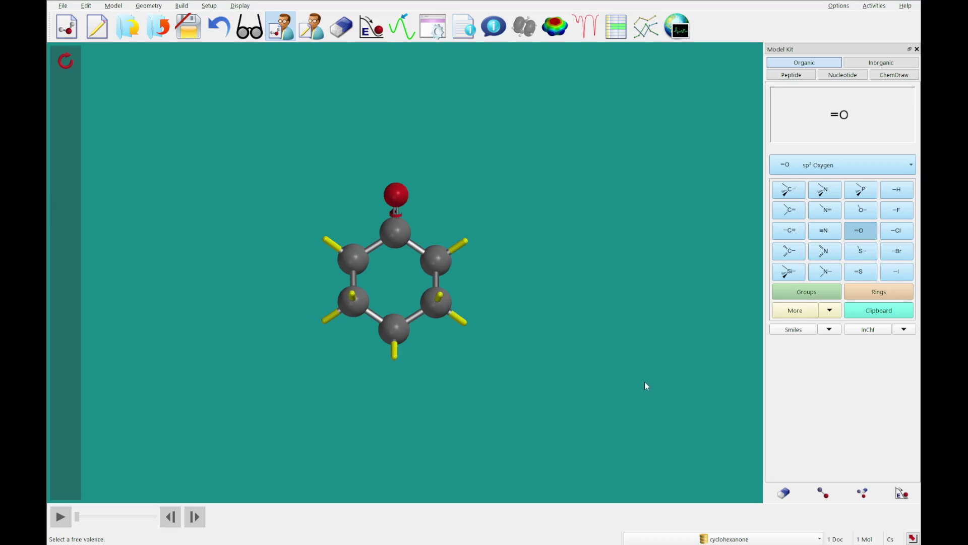
pyautogui.click(370, 29)
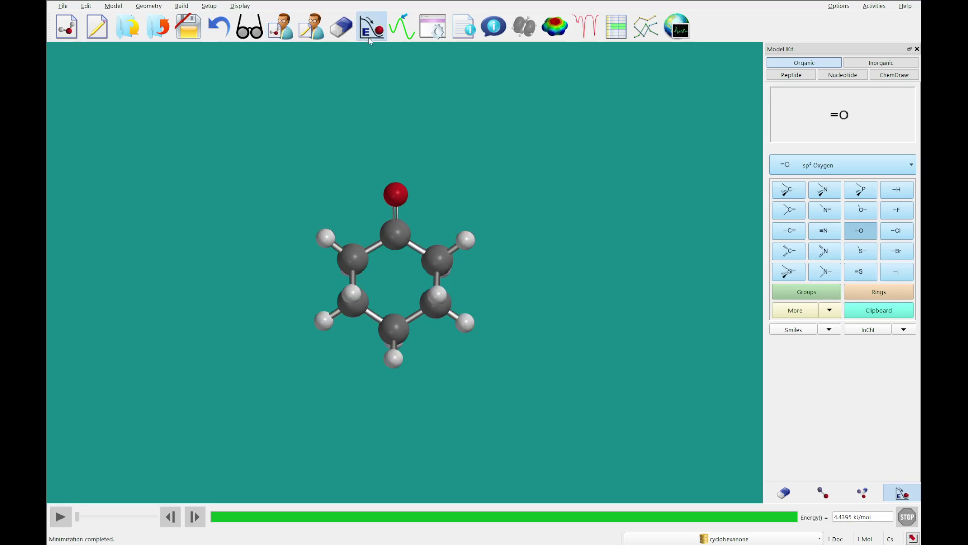
pyautogui.click(249, 26)
pyautogui.moveTo(621, 272); pyautogui.dragTo(720, 263)
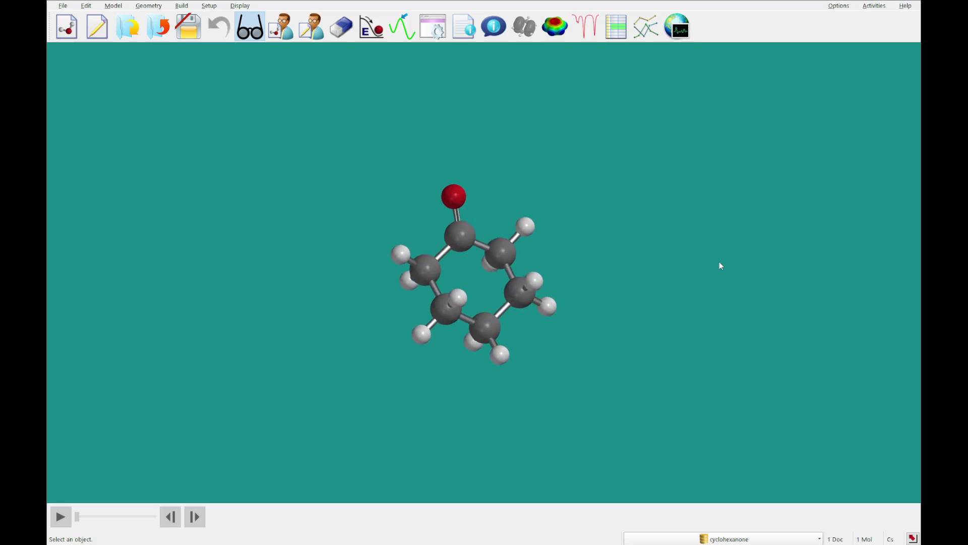
# Close the cyclohexanone document without saving and start a new molecule document
pyautogui.click(163, 30)
pyautogui.click(518, 283)
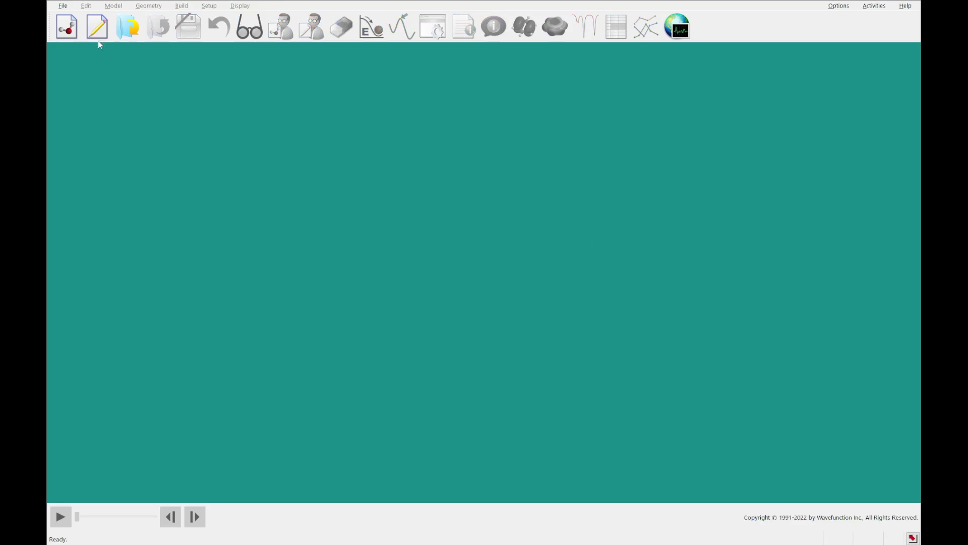
pyautogui.click(64, 28)
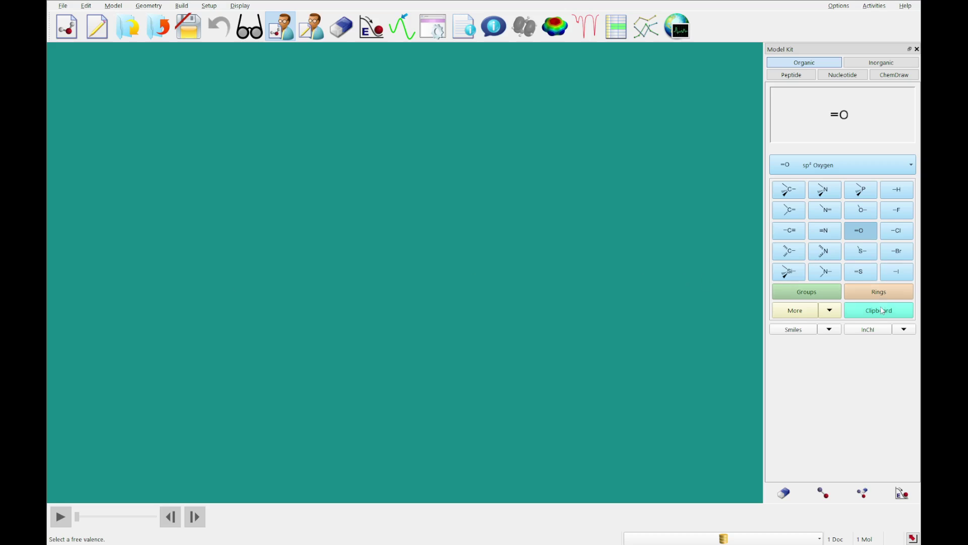
# Place a cyclohexane ring and select the Alkenyl group as the next fragment
pyautogui.click(878, 293)
pyautogui.click(438, 242)
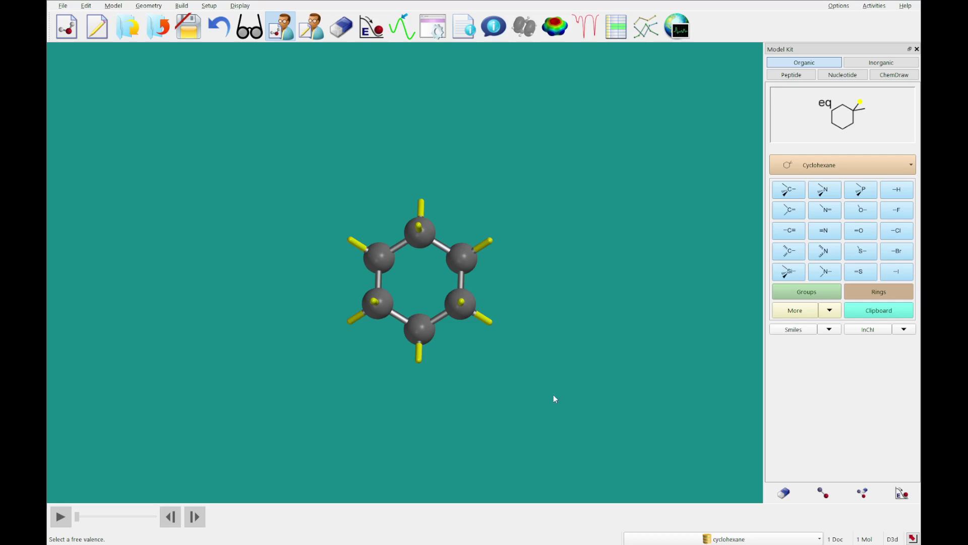
pyautogui.click(795, 291)
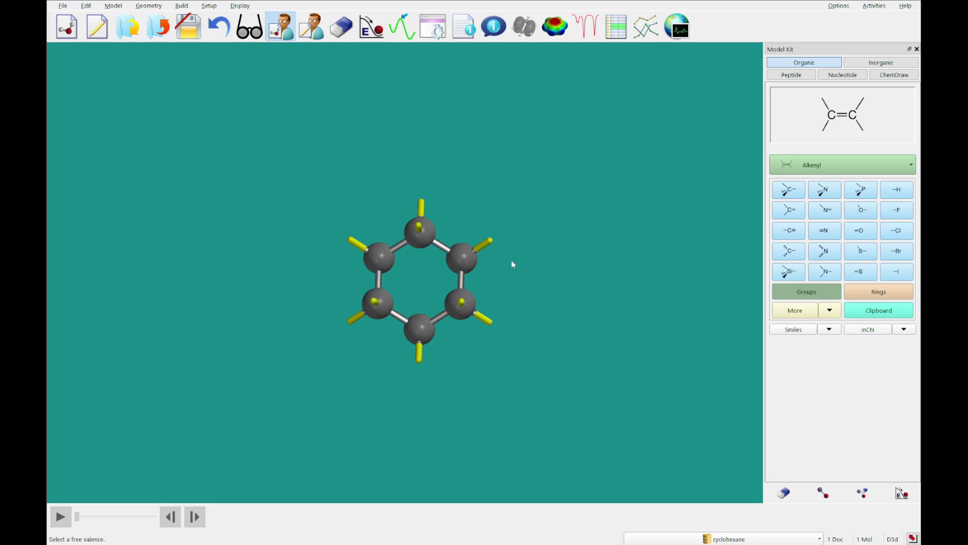
# Attach a vinyl group to the upper-right ring carbon and join two ring valences into a C=C bond
pyautogui.click(490, 243)
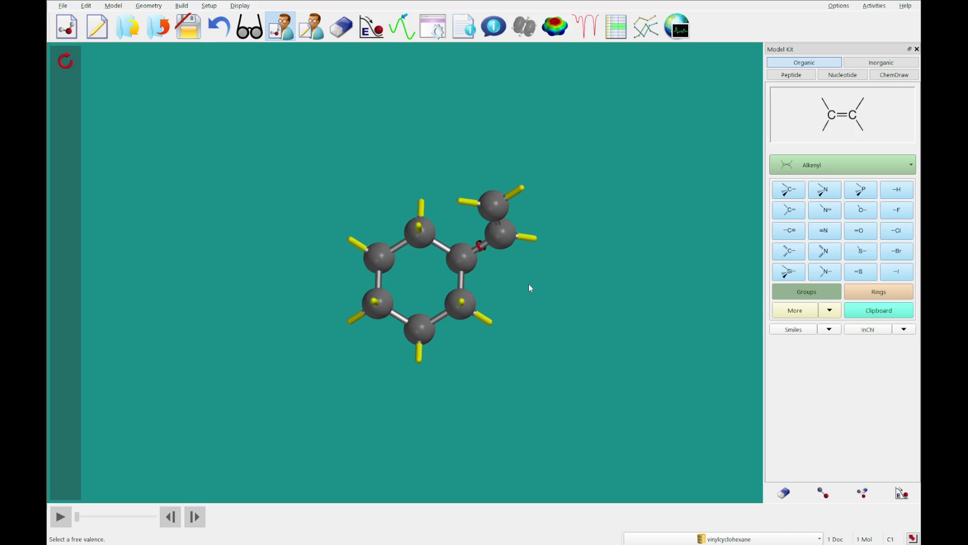
pyautogui.moveTo(529, 284); pyautogui.dragTo(535, 280)
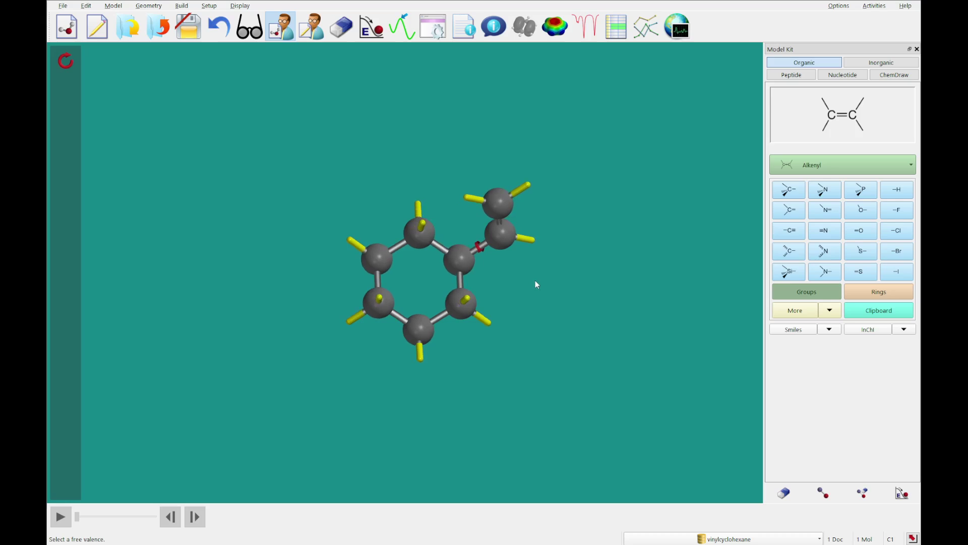
pyautogui.click(823, 493)
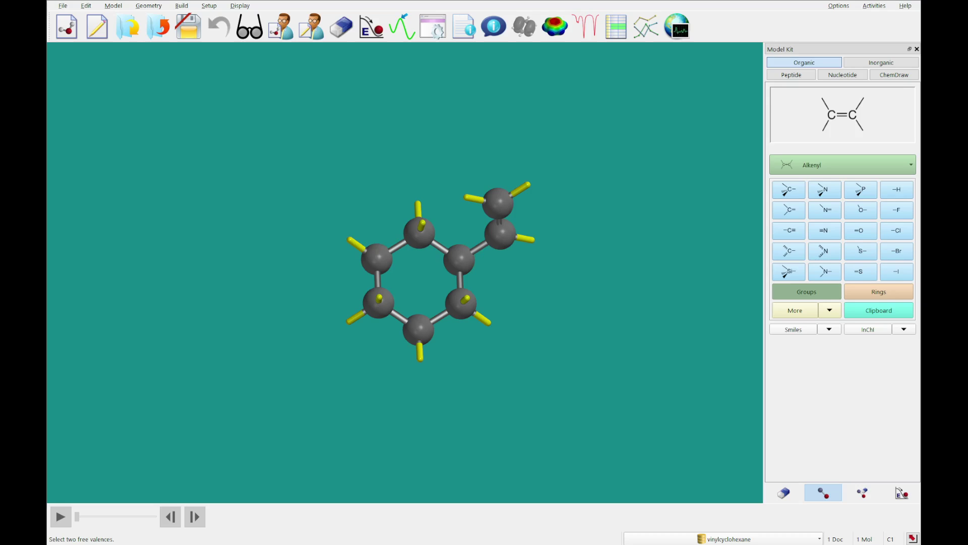
pyautogui.click(374, 383)
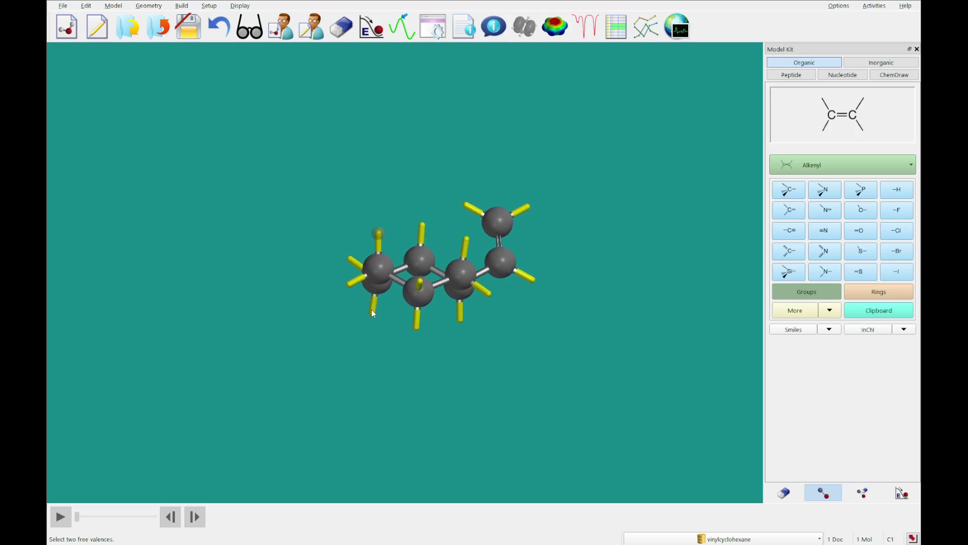
pyautogui.moveTo(366, 333); pyautogui.dragTo(407, 407)
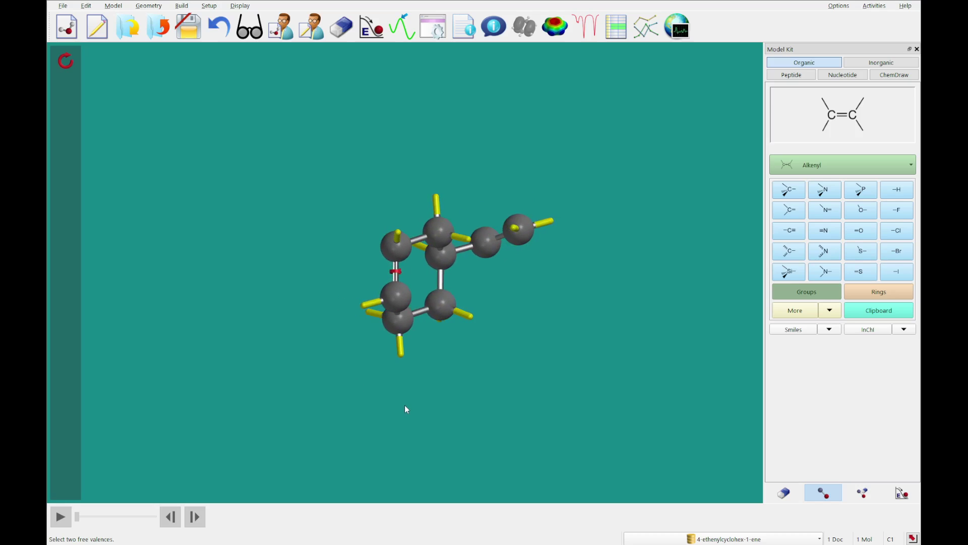
pyautogui.moveTo(376, 355); pyautogui.dragTo(339, 359)
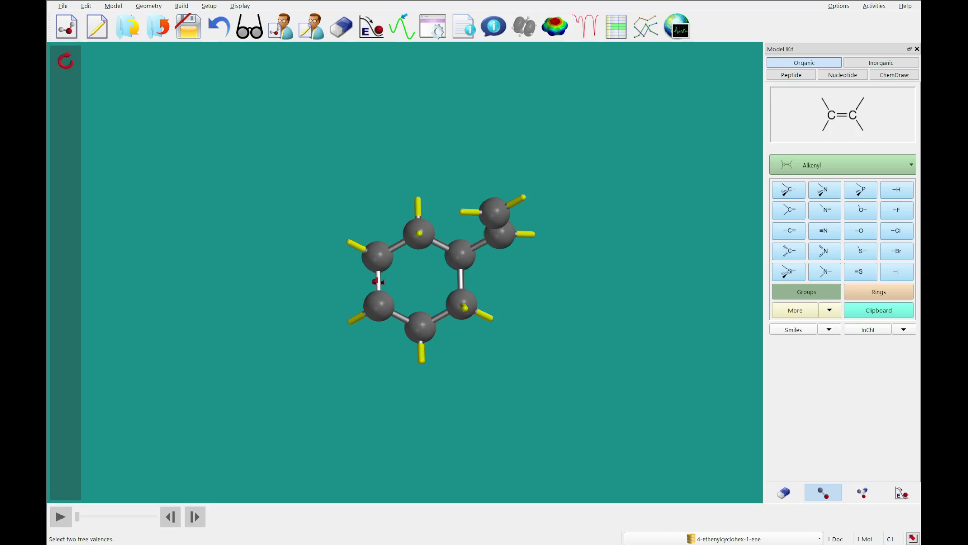
# Add sp³ methyls to the ring carbon and vinyl carbon, then view and rotate the limonene
pyautogui.click(788, 190)
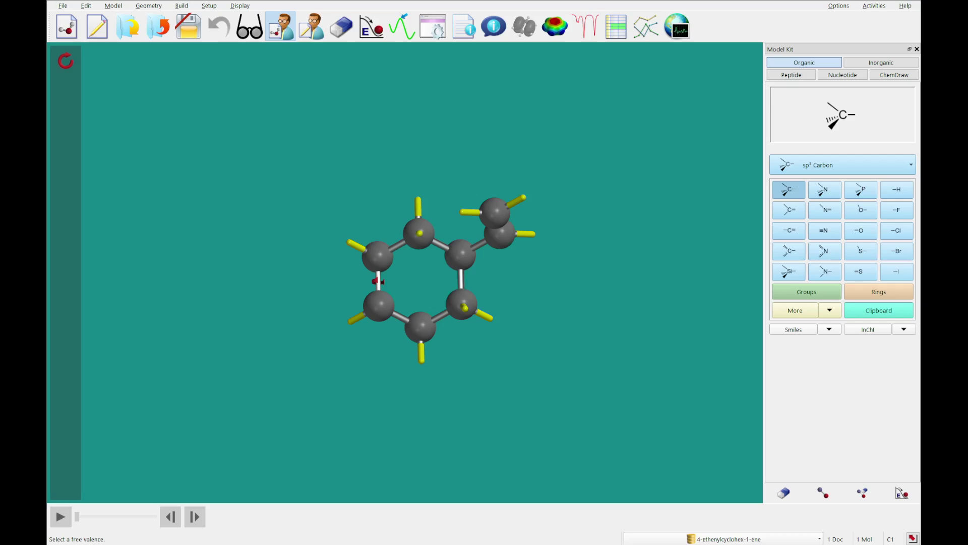
pyautogui.click(352, 321)
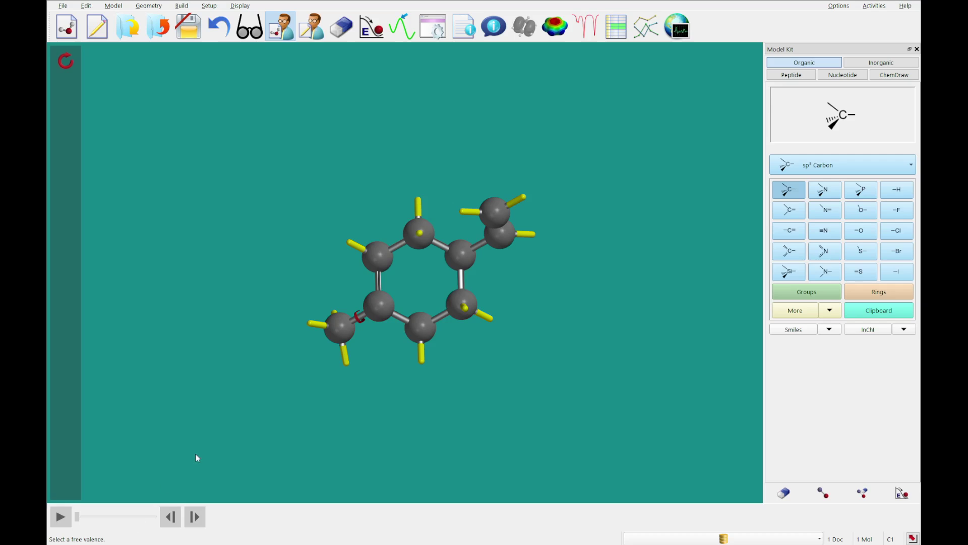
pyautogui.moveTo(544, 307); pyautogui.dragTo(509, 245)
pyautogui.click(538, 262)
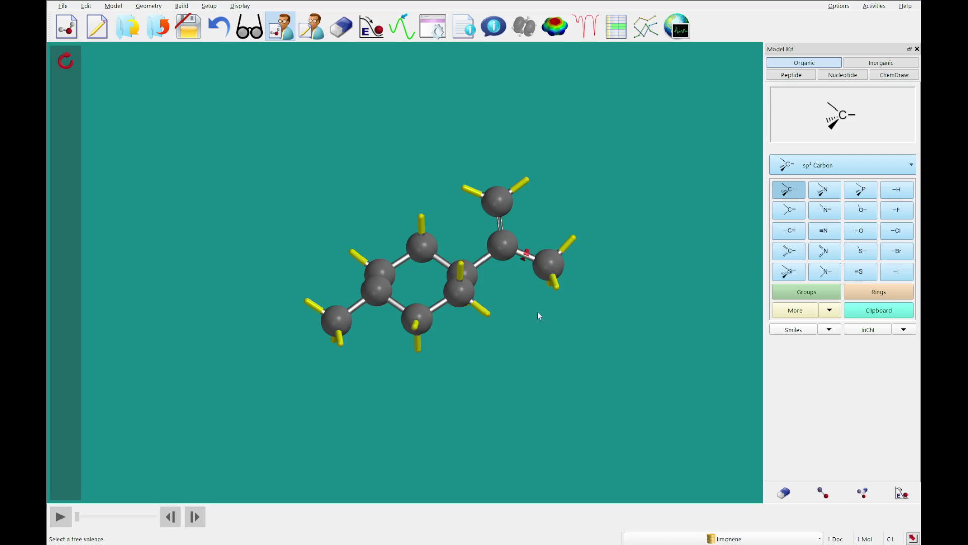
pyautogui.moveTo(510, 397); pyautogui.dragTo(524, 421)
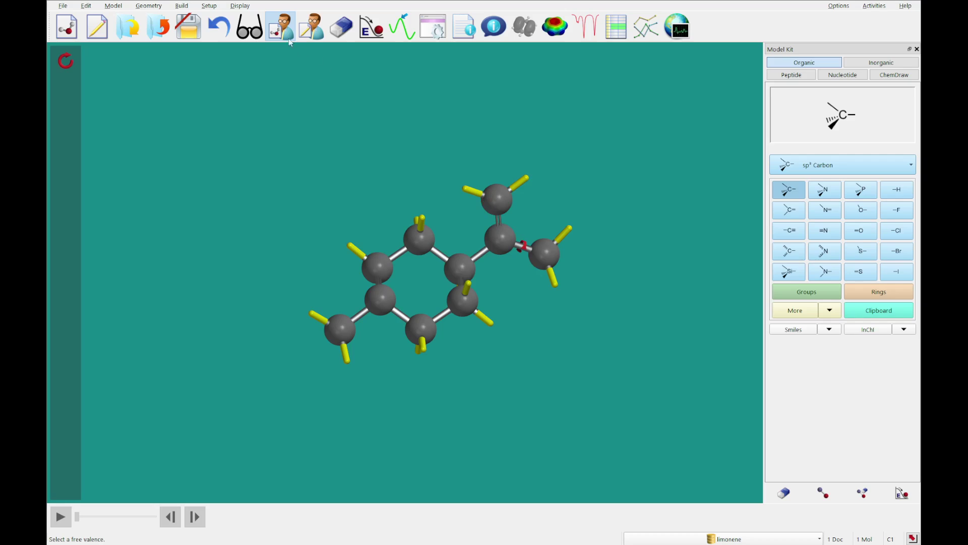
pyautogui.click(257, 33)
pyautogui.moveTo(713, 241); pyautogui.dragTo(456, 257)
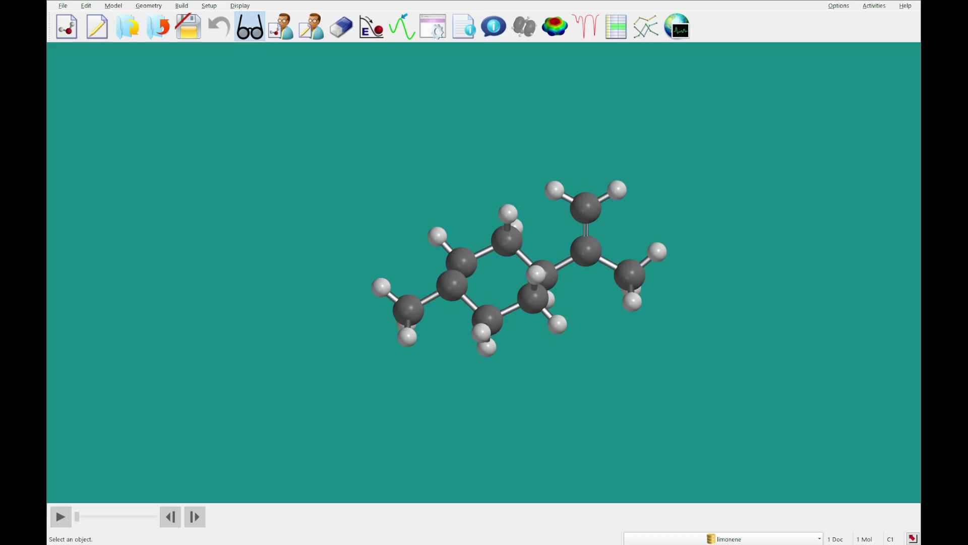
# Close the limonene document without saving and start a new molecule document
pyautogui.click(157, 26)
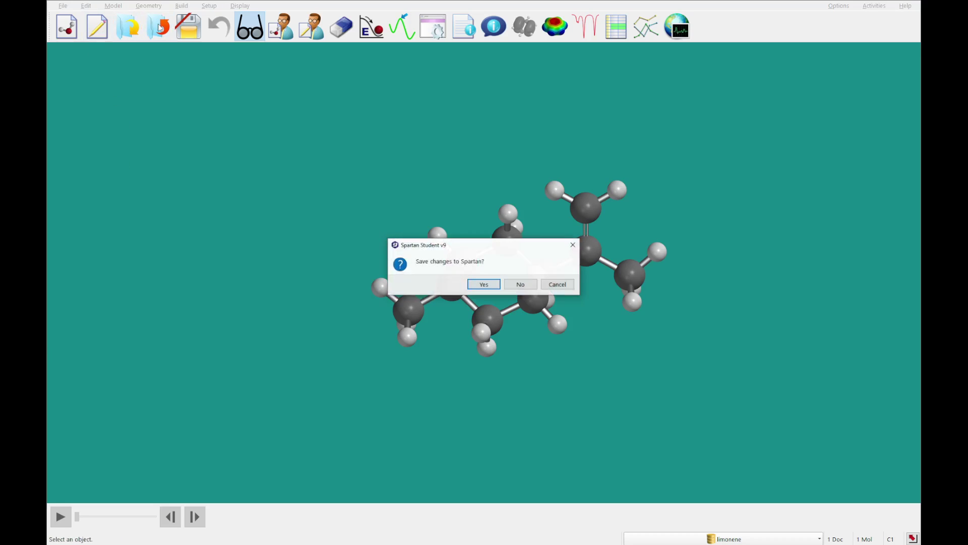
pyautogui.click(518, 284)
pyautogui.click(76, 36)
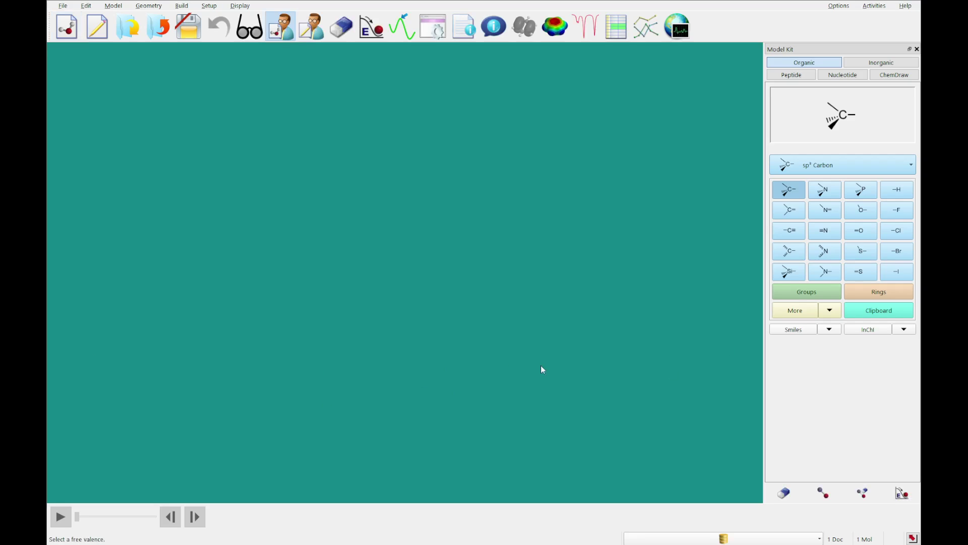
# Choose Benzene from the ring list and place it on the empty canvas
pyautogui.click(869, 294)
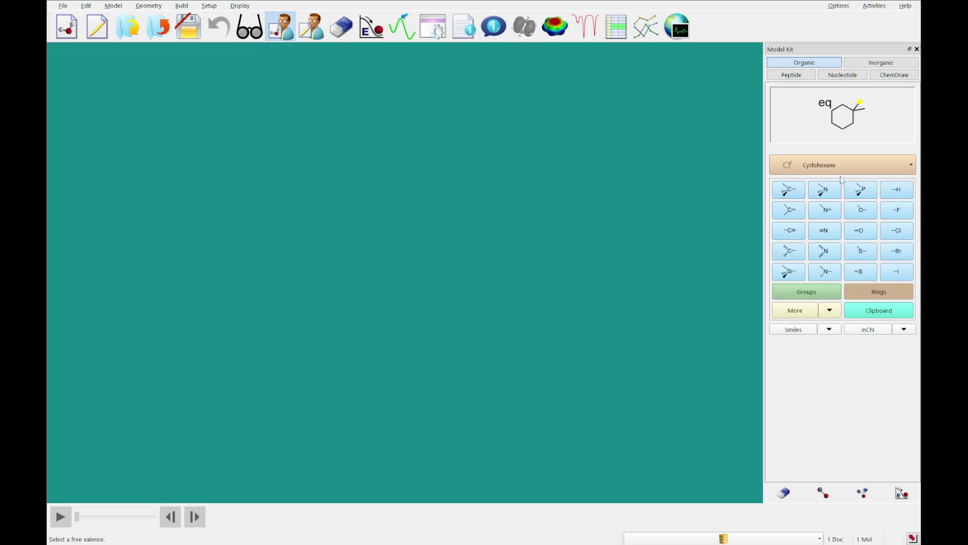
pyautogui.click(841, 166)
pyautogui.click(837, 200)
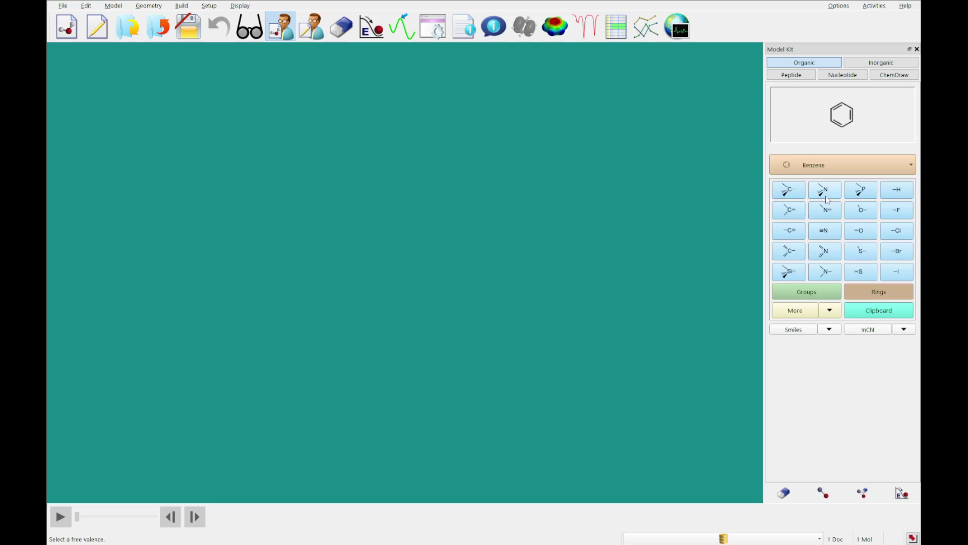
pyautogui.click(406, 277)
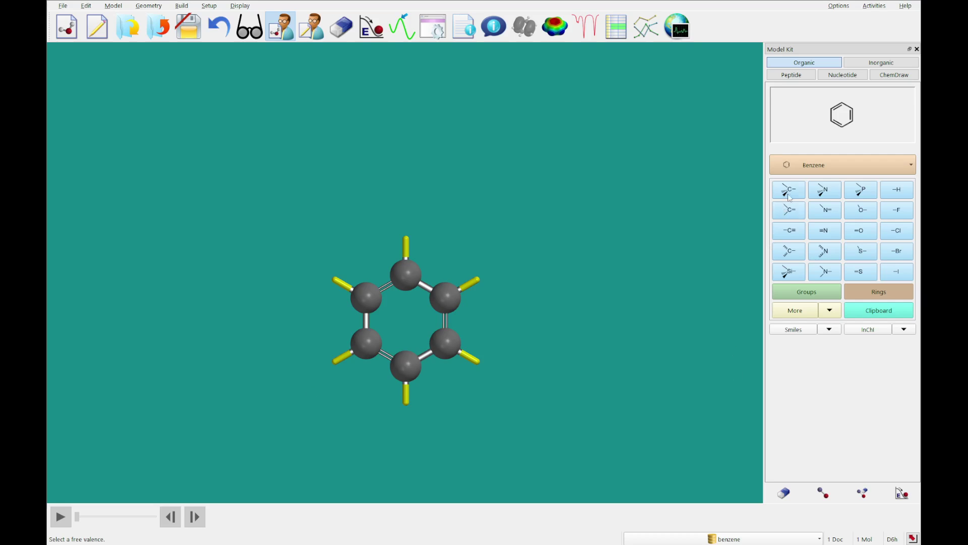
# Attach a Cyclopentane ring to the benzene's upper-right position, then select sp² nitrogen
pyautogui.click(807, 165)
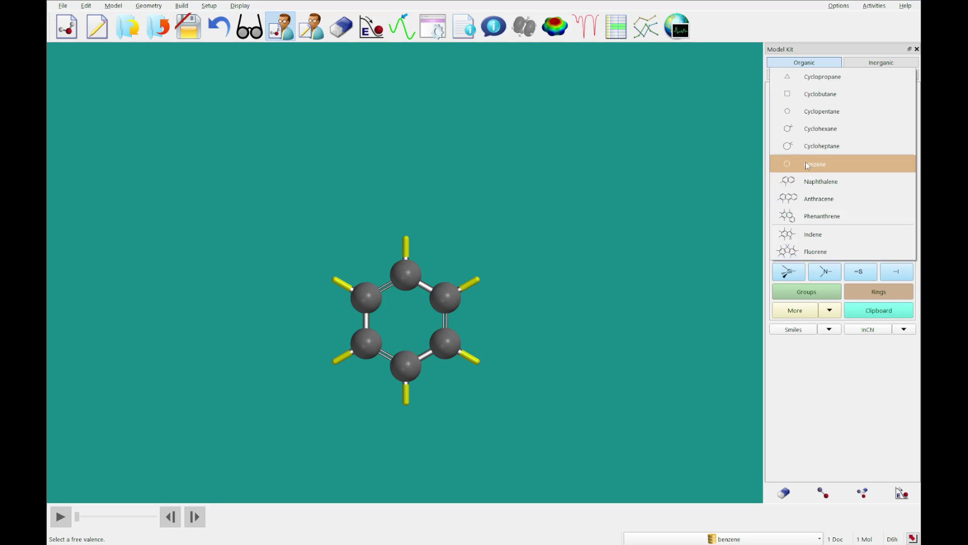
pyautogui.click(813, 112)
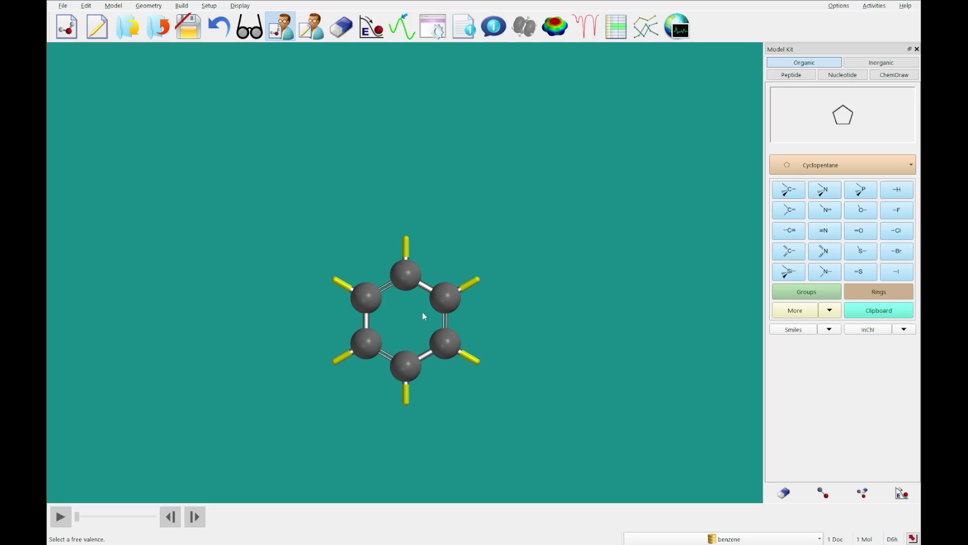
pyautogui.click(473, 283)
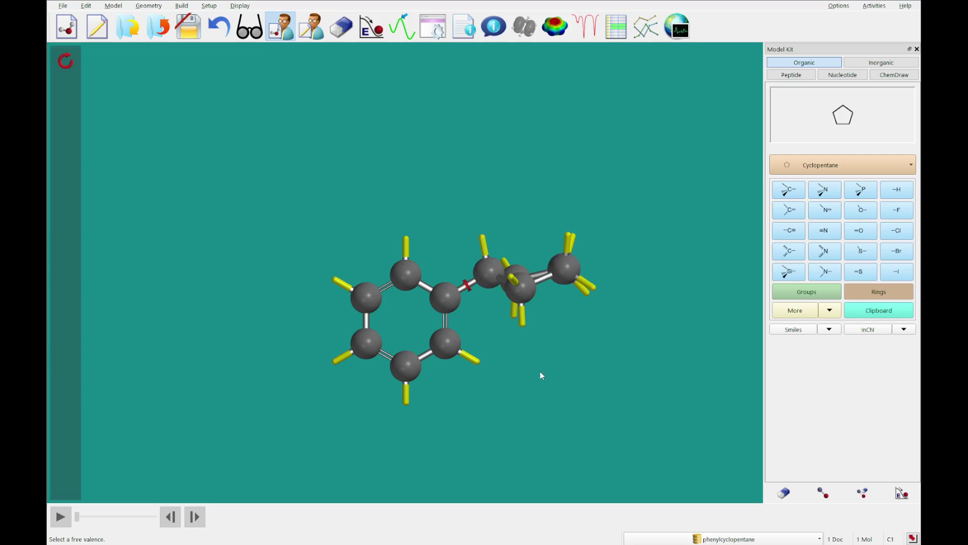
pyautogui.click(826, 209)
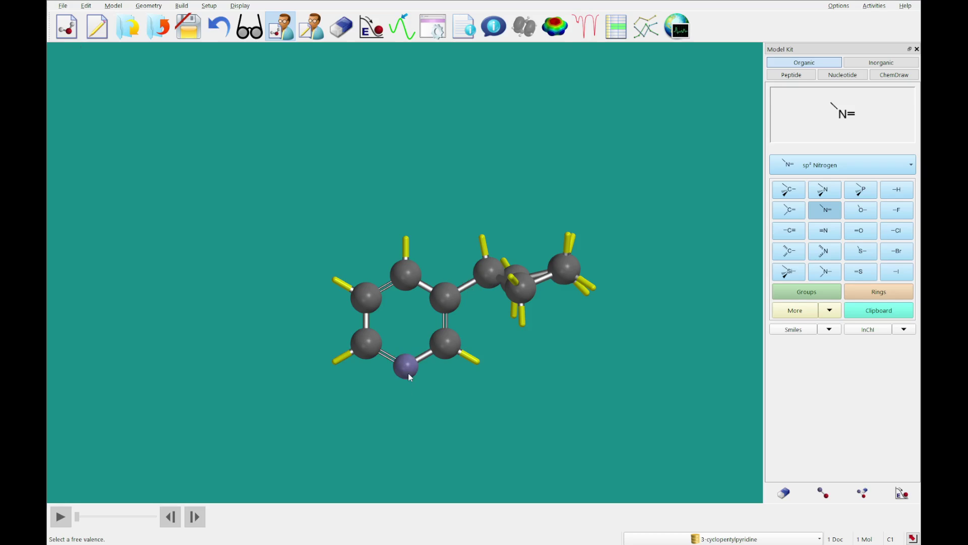
# Replace a cyclopentyl ring carbon with an sp³ nitrogen to form nornicotine
pyautogui.click(831, 191)
pyautogui.moveTo(560, 431); pyautogui.dragTo(595, 431)
pyautogui.click(533, 313)
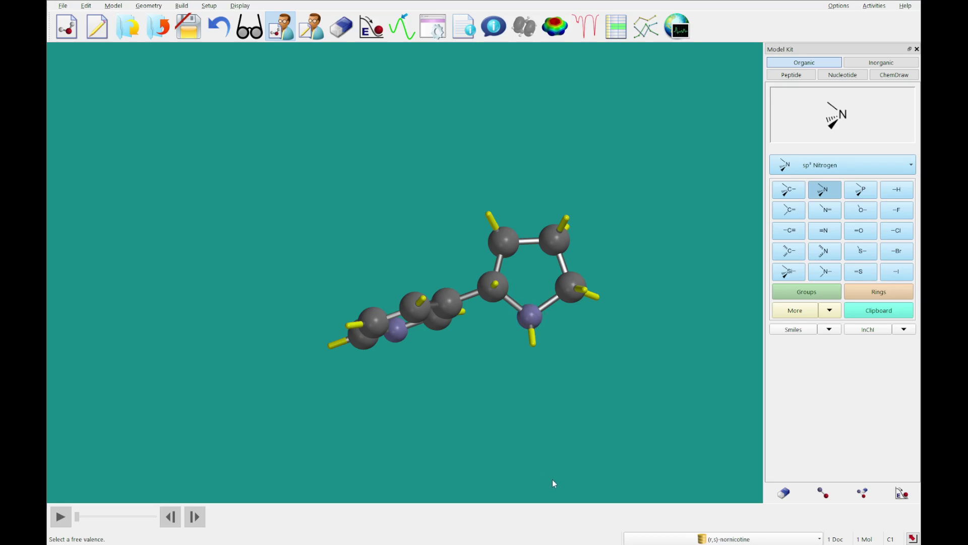
# Add an sp³ carbon methyl to the ring nitrogen, completing nicotine, and exit building mode
pyautogui.click(789, 194)
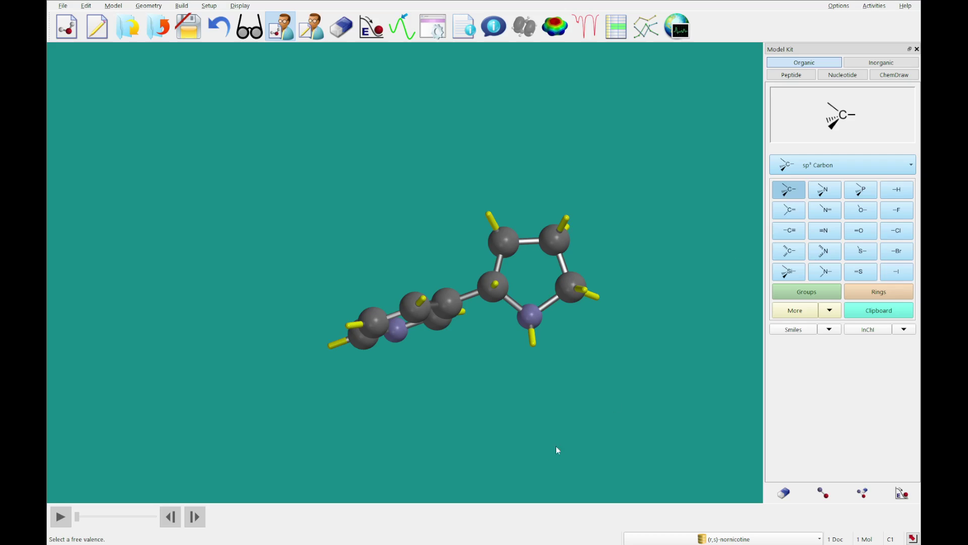
pyautogui.click(532, 347)
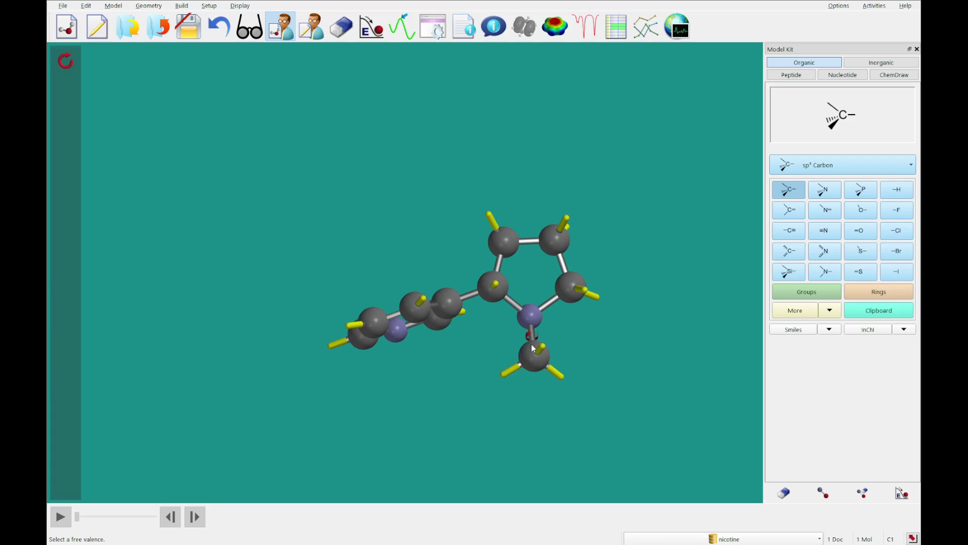
pyautogui.moveTo(523, 439); pyautogui.dragTo(229, 368)
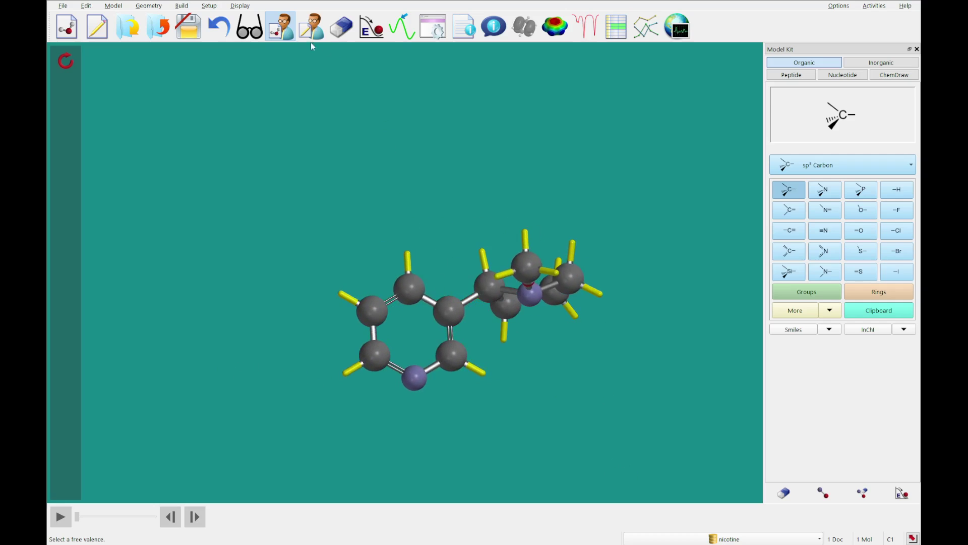
pyautogui.click(249, 27)
# Minimize the nicotine structure, then close the document without saving changes
pyautogui.click(372, 26)
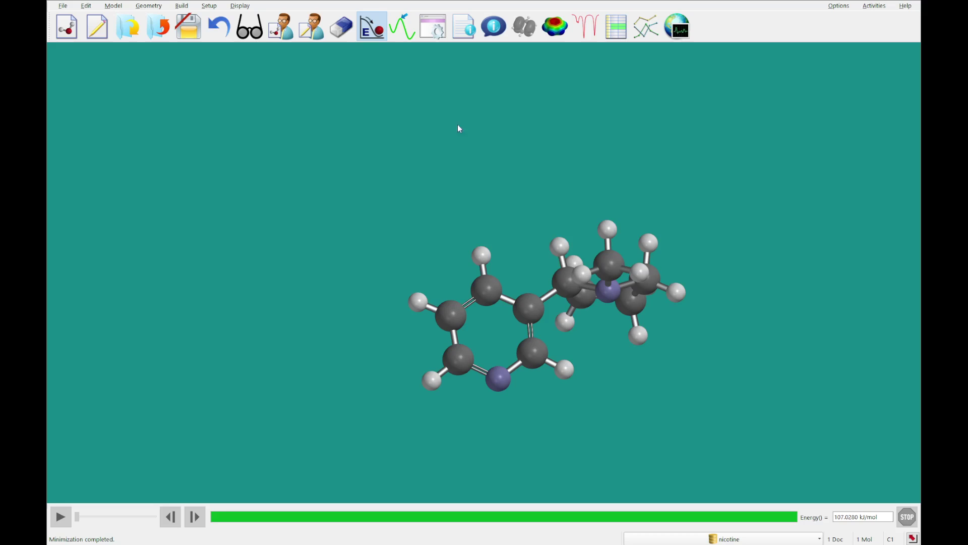
pyautogui.moveTo(458, 127); pyautogui.dragTo(493, 155)
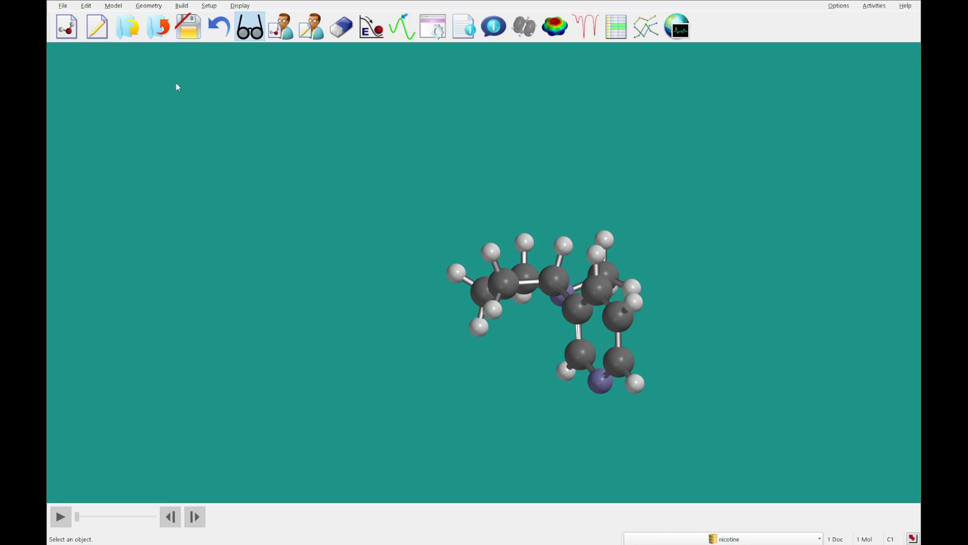
pyautogui.click(158, 26)
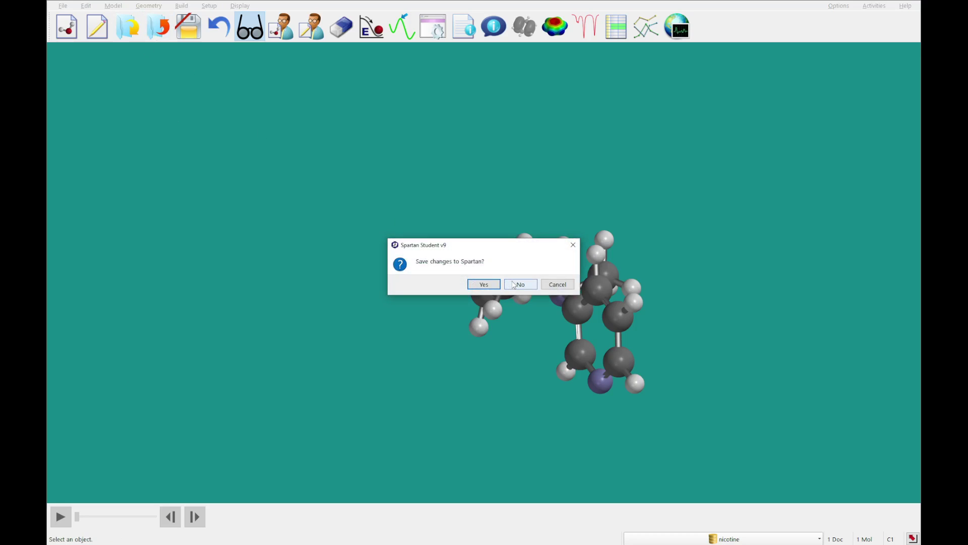
pyautogui.click(513, 284)
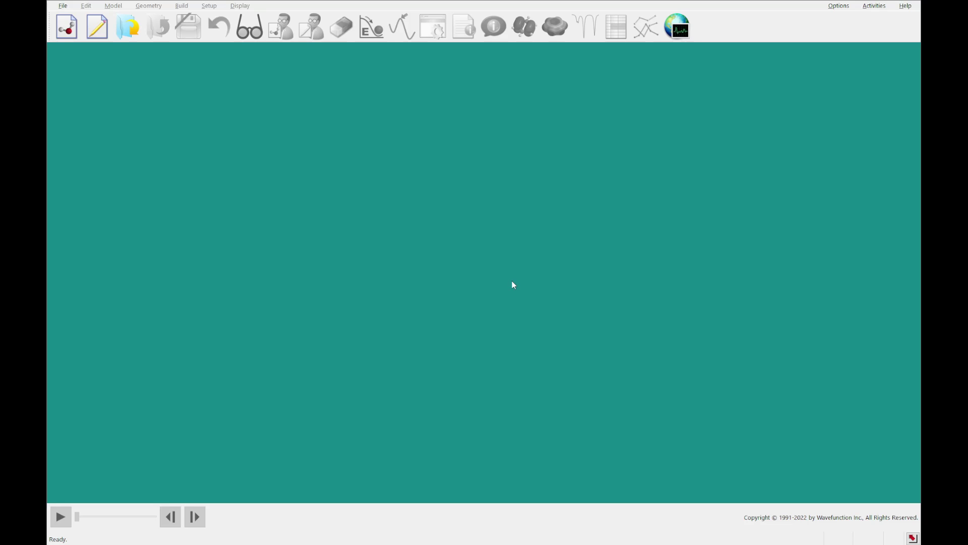